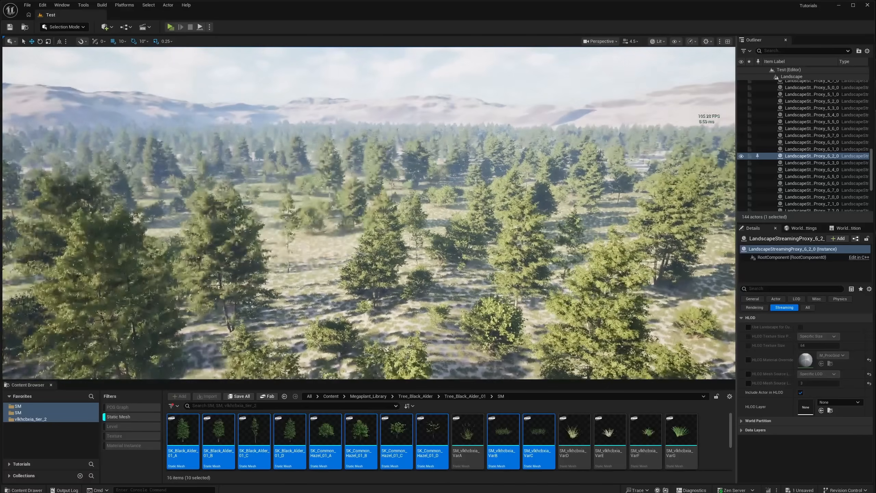
- Look over the generated forest from several viewpoints to examine tree density and distant foliage
right_click_drag(692, 119, 706, 117)
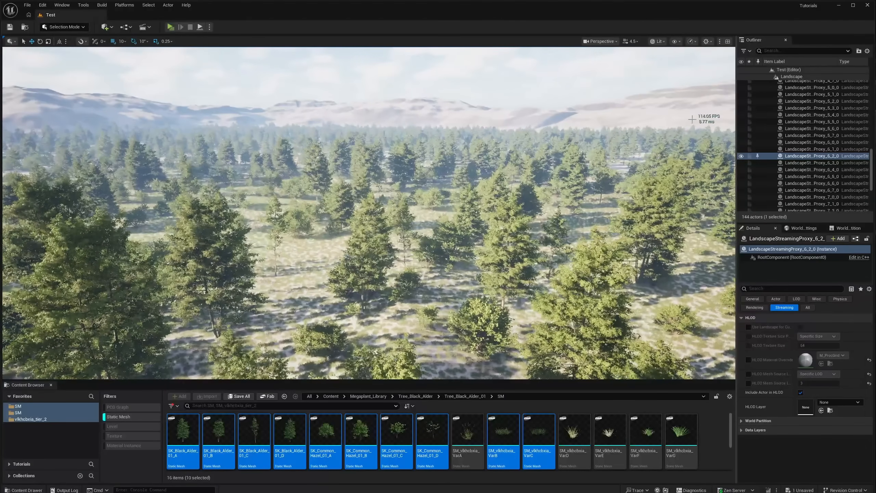
right_click_drag(550, 163, 561, 153)
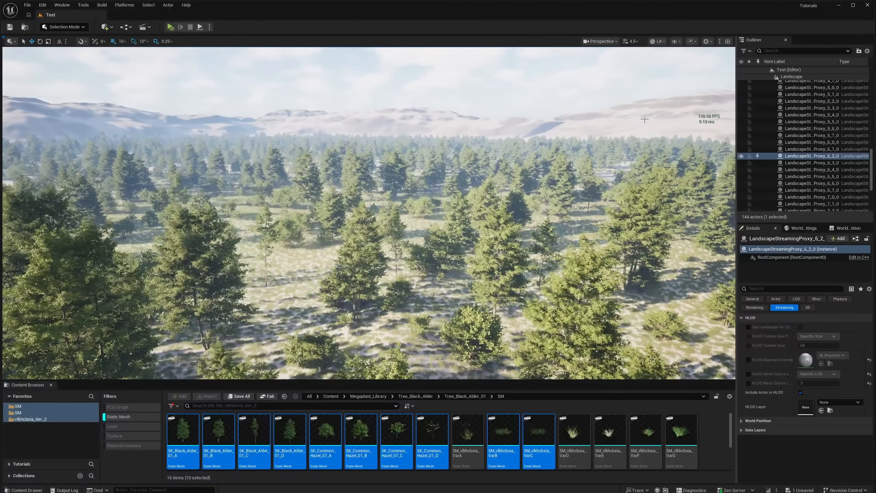
mouse_move(696, 121)
right_mouse_down()
mouse_move(692, 129)
mouse_move(704, 114)
right_mouse_up()
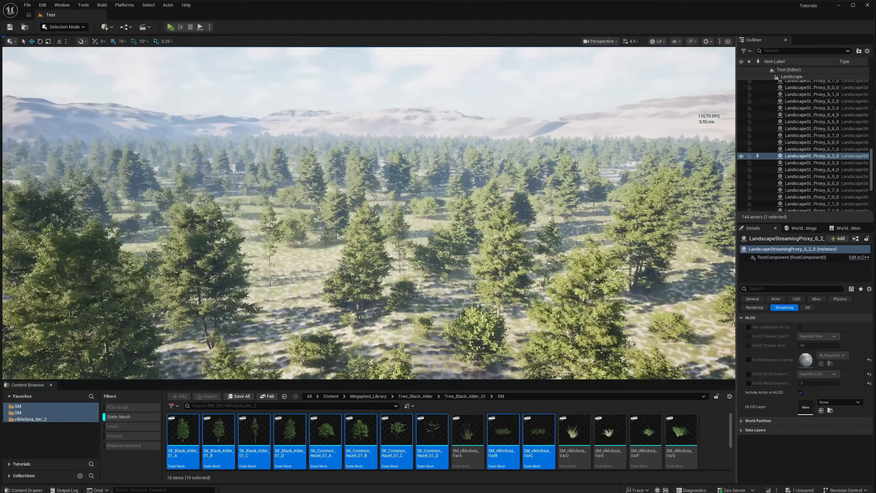
mouse_move(704, 123)
right_mouse_down()
mouse_move(709, 103)
mouse_move(700, 115)
right_mouse_up()
key("a")
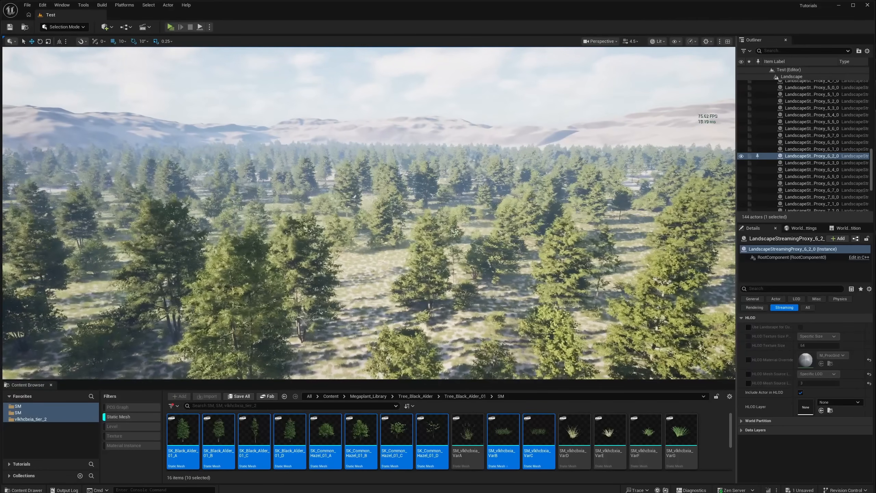
key("s")
right_click_drag(562, 178, 561, 194)
key("d")
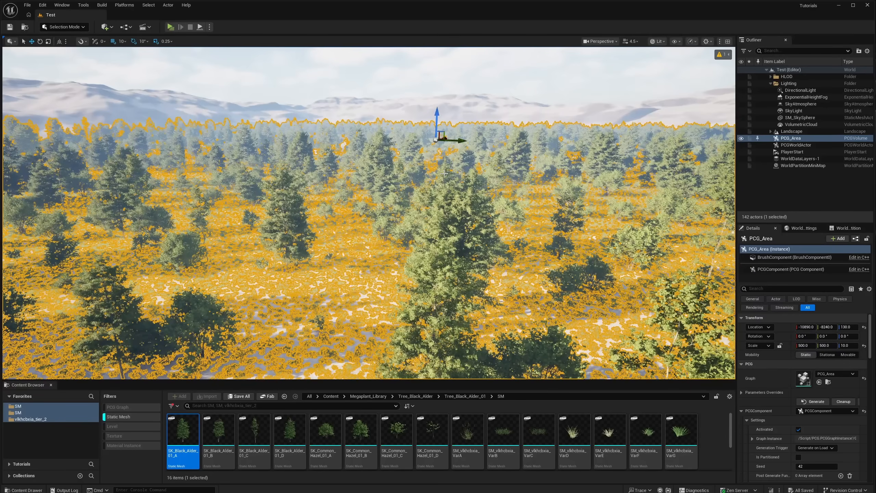
- Turn on the frame-rate display and select the sky sphere to clear the selection highlight from the forest
key("ctrl+shift+h")
right_click_drag(444, 173, 438, 176)
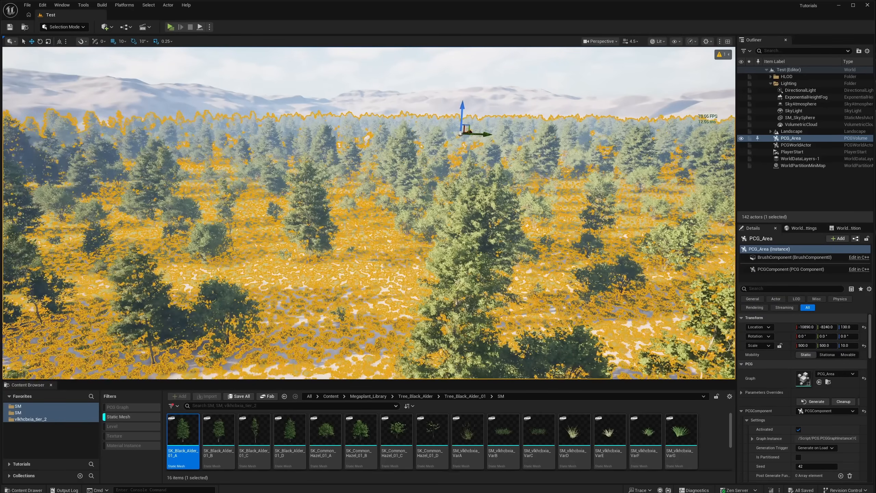
right_click_drag(296, 215, 302, 215)
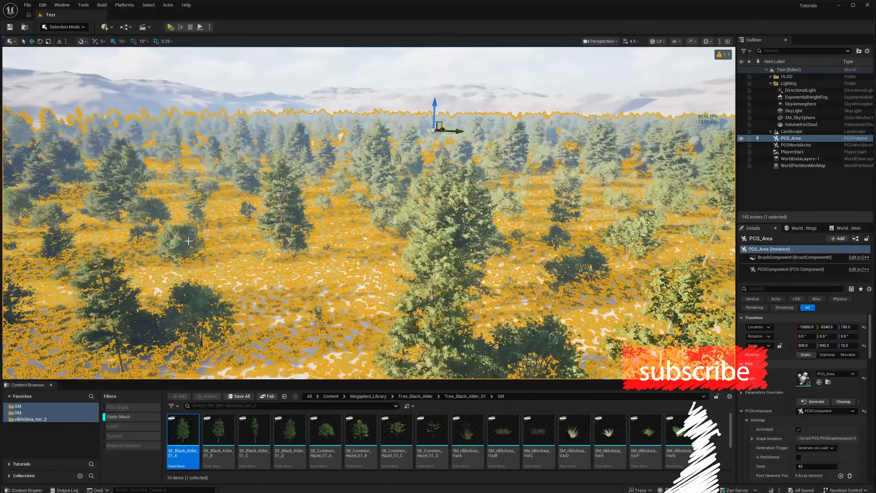
left_click(387, 77)
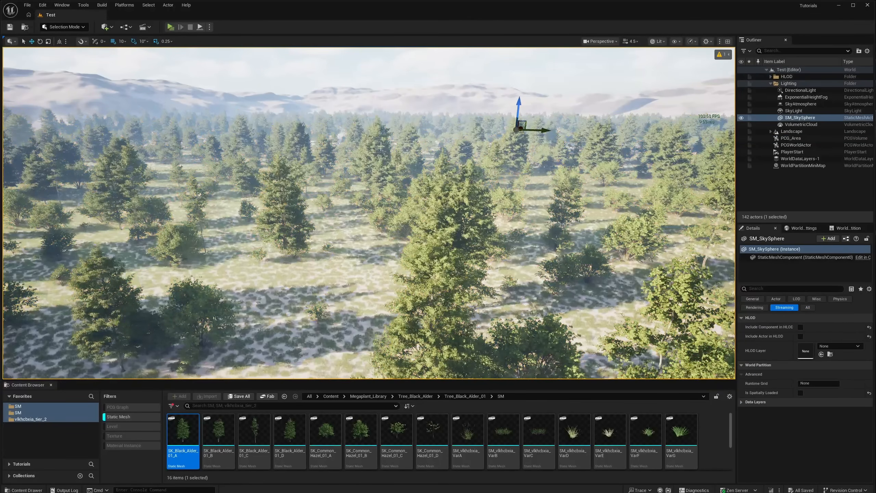
right_click_drag(381, 147, 374, 142)
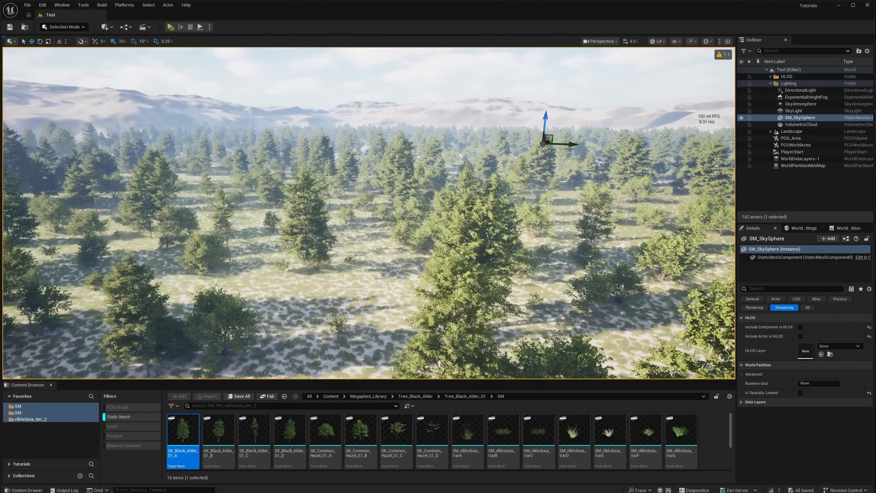
- Search the project settings for "nanite" to check the Nanite and Nanite Foliage (Experimental) options, and close the settings
left_click(42, 4)
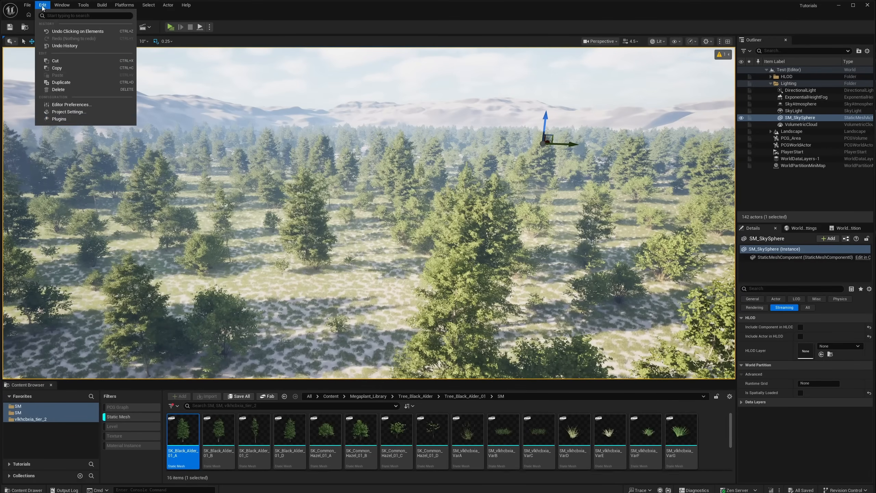
left_click(74, 114)
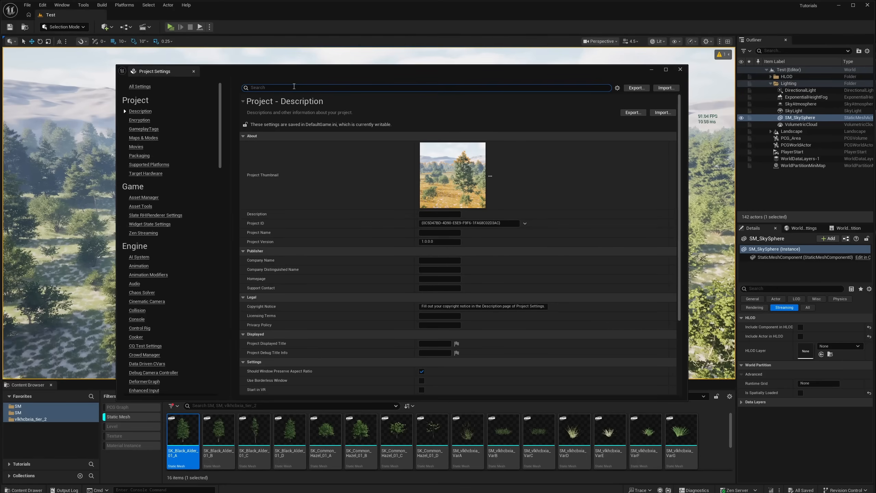
type("nanite")
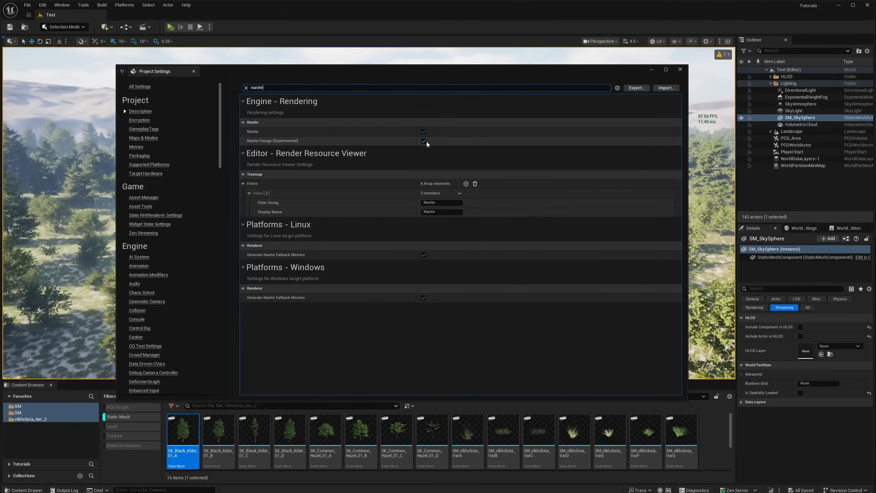
left_click(680, 71)
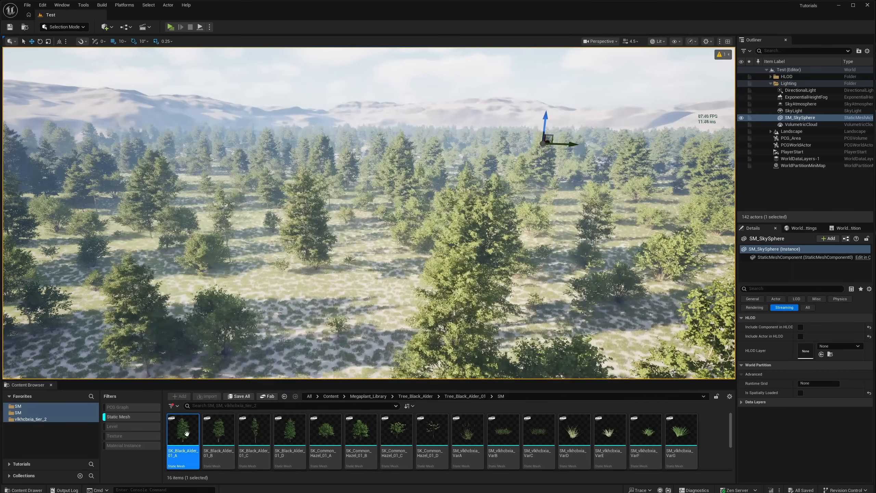
- Place SK_Black_Alder_01_A in the foreground of the level and open that mesh in its own editor
left_click_drag(183, 432, 310, 352)
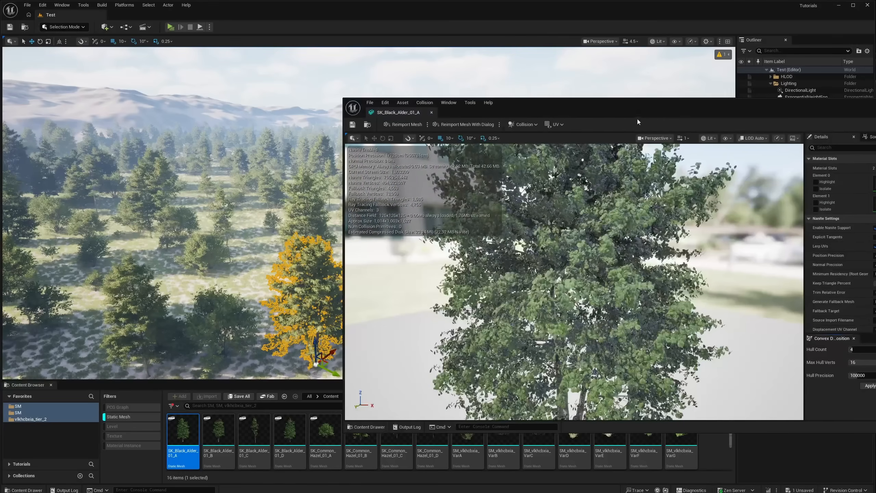
left_click_drag(658, 105, 424, 67)
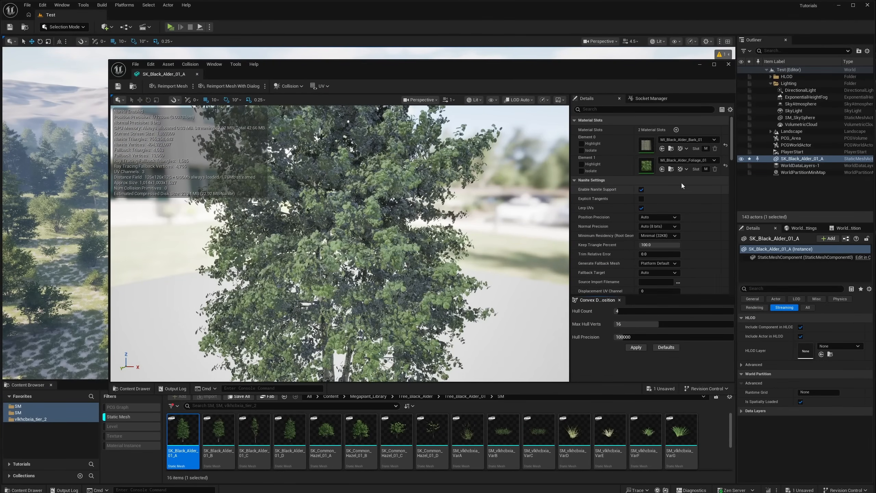
- Examine the Shape Preservation choices in the alder mesh's Nanite settings and minimize its editor
scroll(733, 153, "down", 5)
scroll(733, 153, "down", 2)
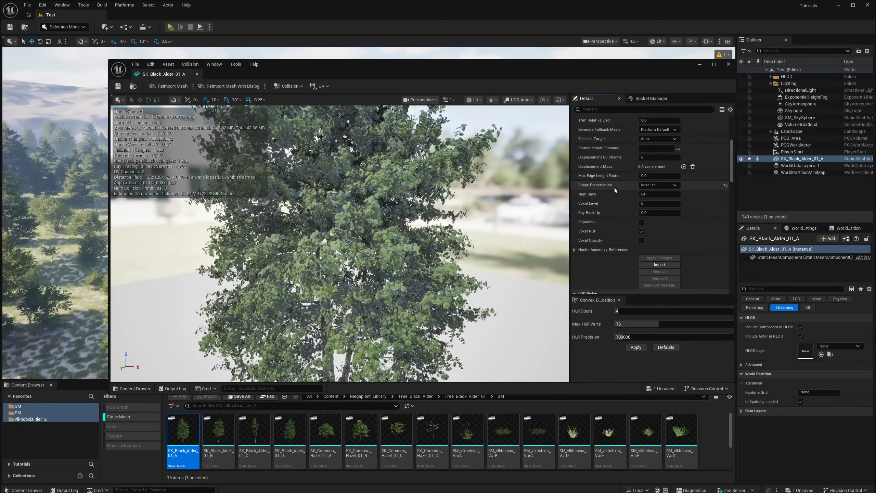
left_click(658, 185)
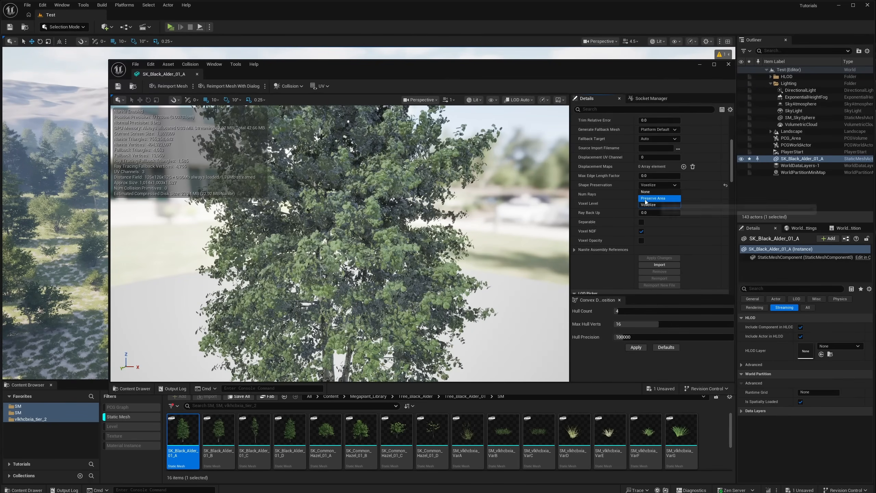
right_click_drag(415, 219, 409, 215)
left_click(654, 185)
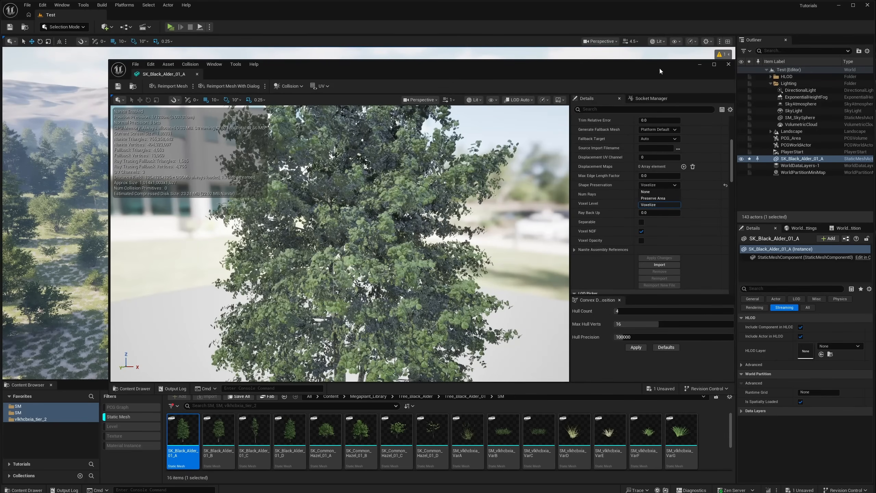
left_click(699, 64)
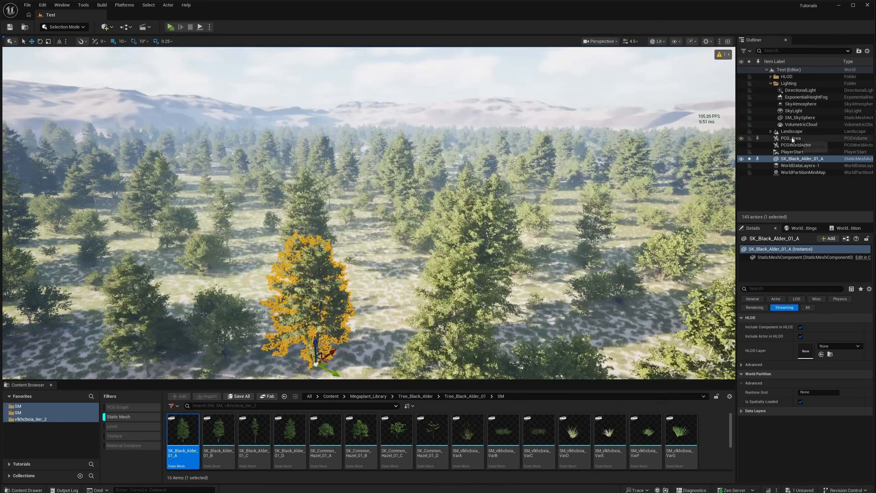
- Deactivate the PCG component of PCG_Area to hide the generated forest, and move close to the placed alder
left_click(791, 138)
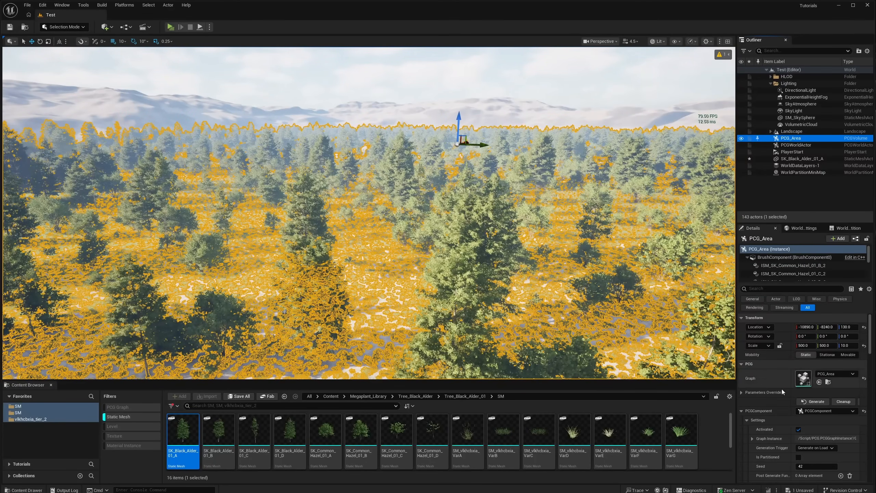
left_click(798, 429)
right_click_drag(492, 238, 464, 242)
key("w")
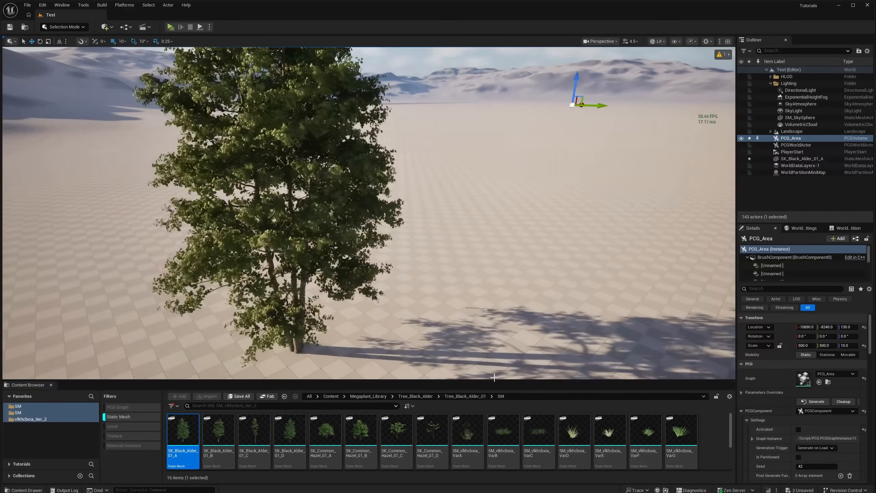
- Place the SM_vlkhcbxia_VarB grass and the SK_Common_Hazel_01_A bush on the ground beside the alder
left_click_drag(503, 431, 445, 333)
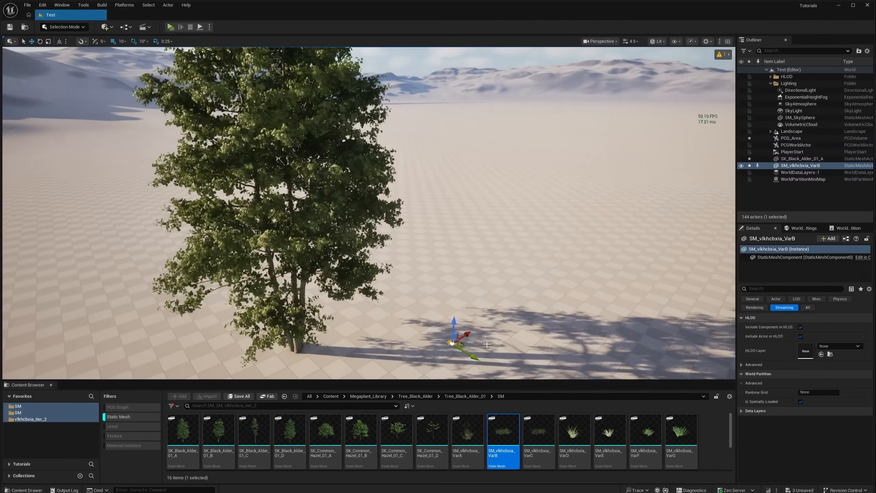
key("s")
right_click_drag(452, 343, 421, 320)
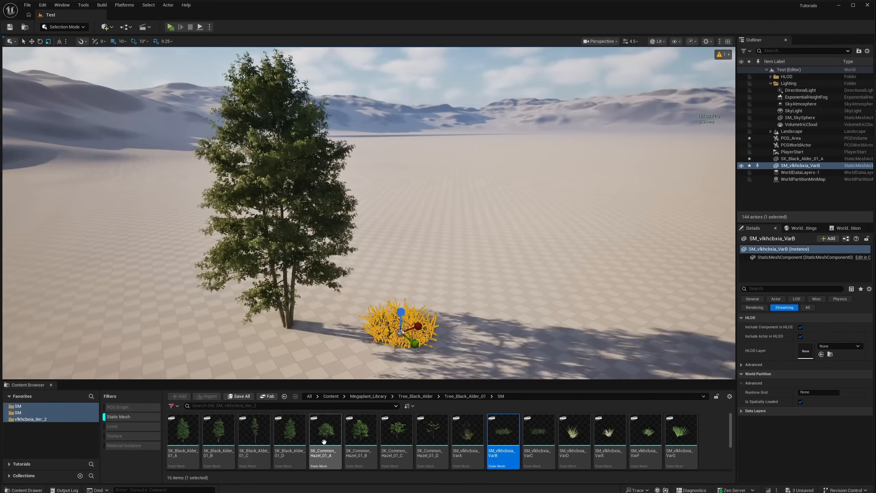
left_click_drag(326, 432, 501, 325)
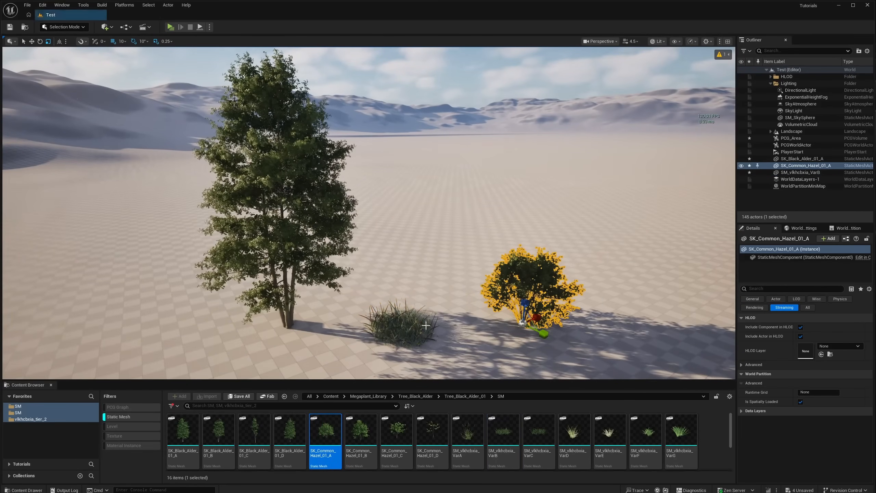
- Duplicate the alder, grass and hazel together four times, placing the copies progressively farther into the distance
left_click(402, 325, "shift")
left_click(290, 312, "shift")
key("w")
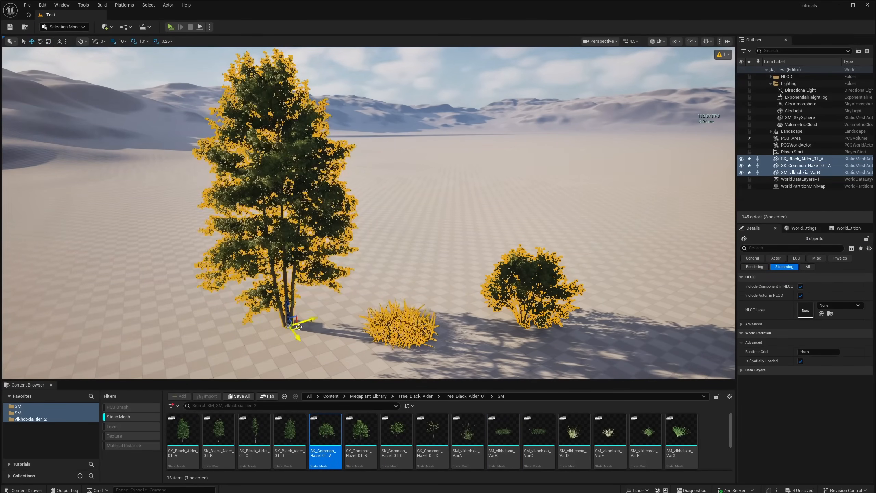
left_click_drag(299, 329, 600, 147, "alt")
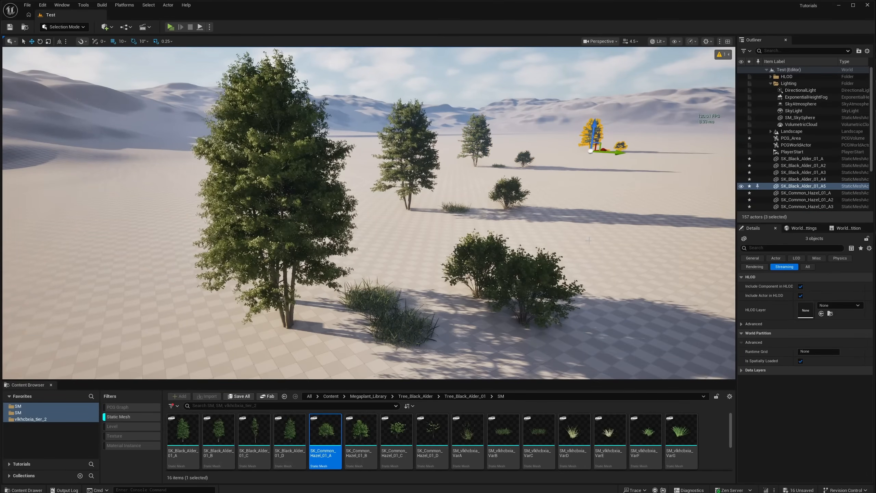
mouse_move(589, 241)
right_mouse_down()
mouse_move(578, 245)
mouse_move(588, 246)
right_mouse_up()
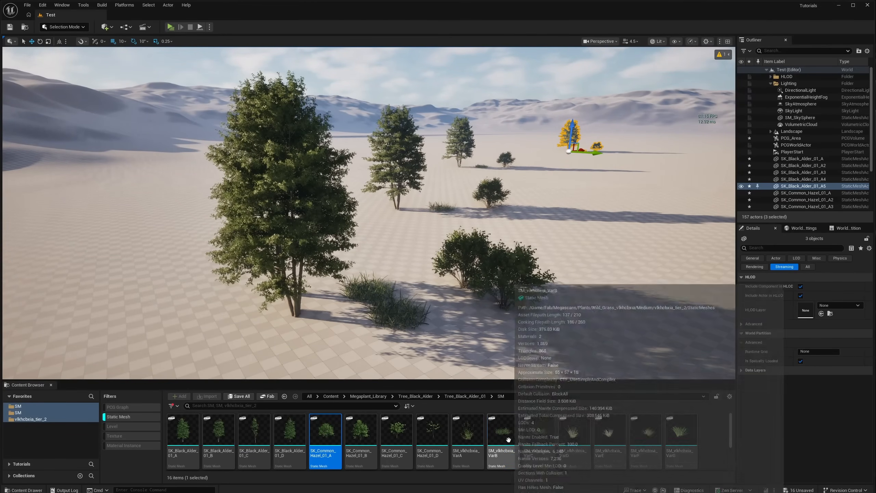
- Open the SM_vlkhcbxia_VarB grass mesh and set Shape Preservation to None in its Nanite settings
double_click(502, 433)
left_click_drag(531, 69, 78, 74)
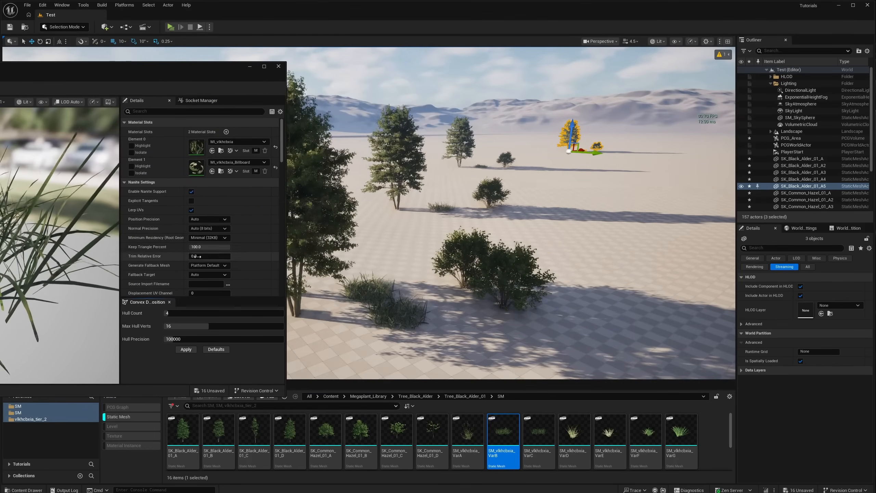
scroll(204, 265, "down", 5)
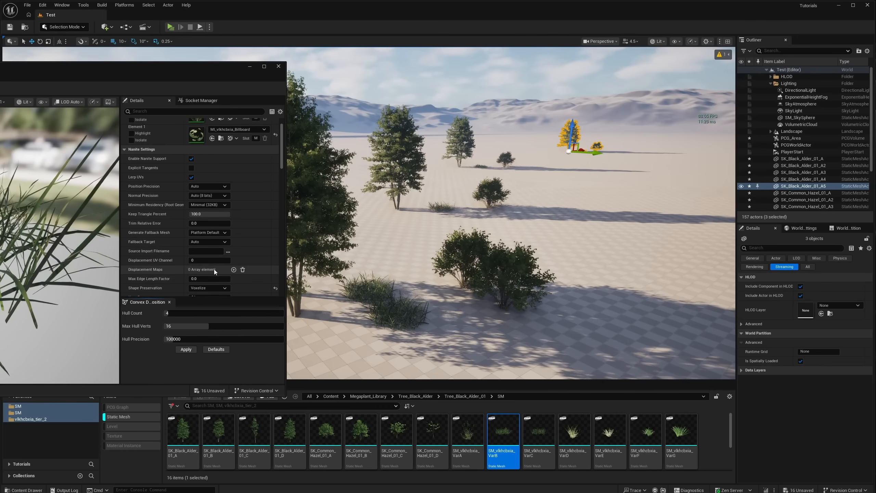
left_click(204, 244)
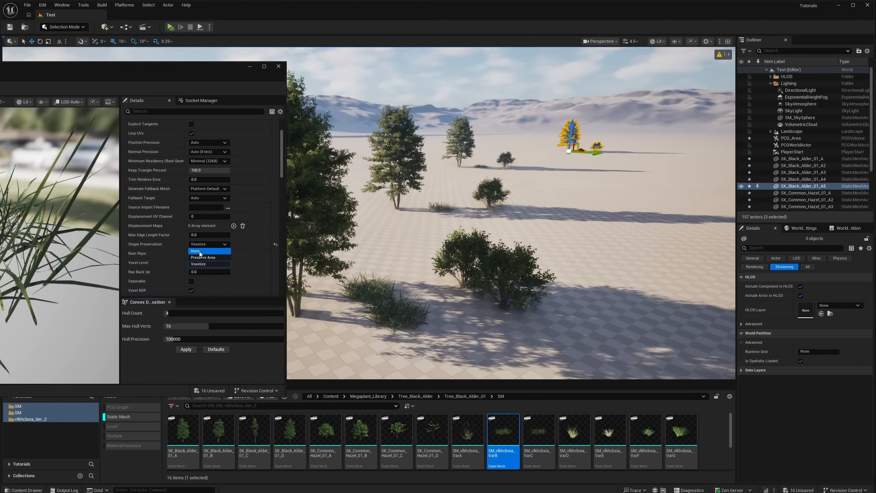
left_click(210, 253)
- Apply the Nanite changes to the grass mesh, save the asset and close the mesh editor
left_click_drag(142, 70, 765, 217)
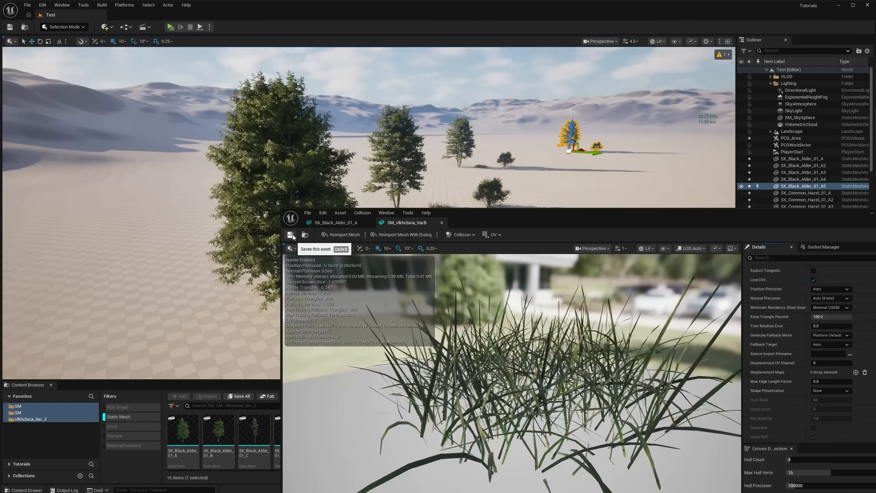
scroll(821, 402, "down", 5)
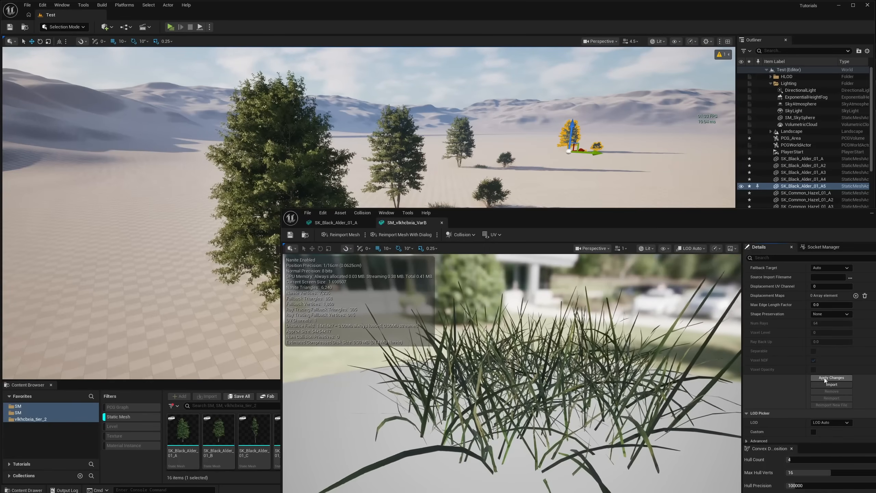
left_click_drag(736, 222, 546, 189)
scroll(601, 288, "up", 1)
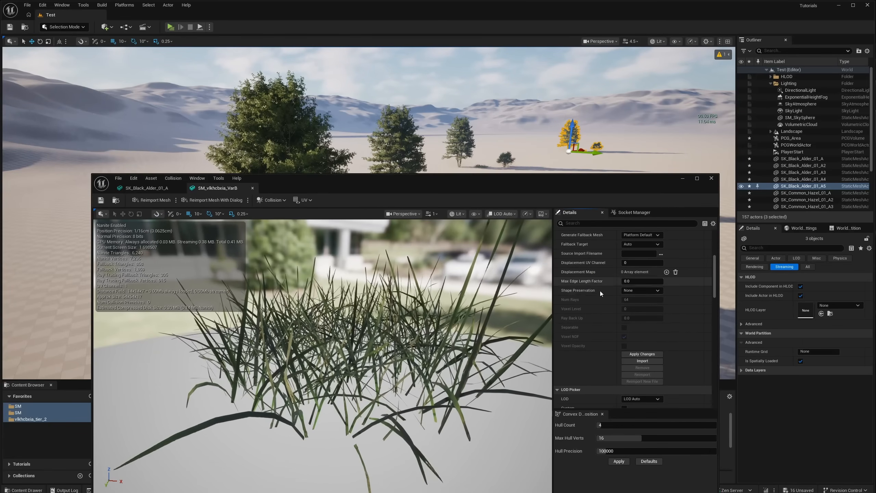
left_click(637, 354)
left_click_drag(537, 183, 535, 250)
left_click(98, 269)
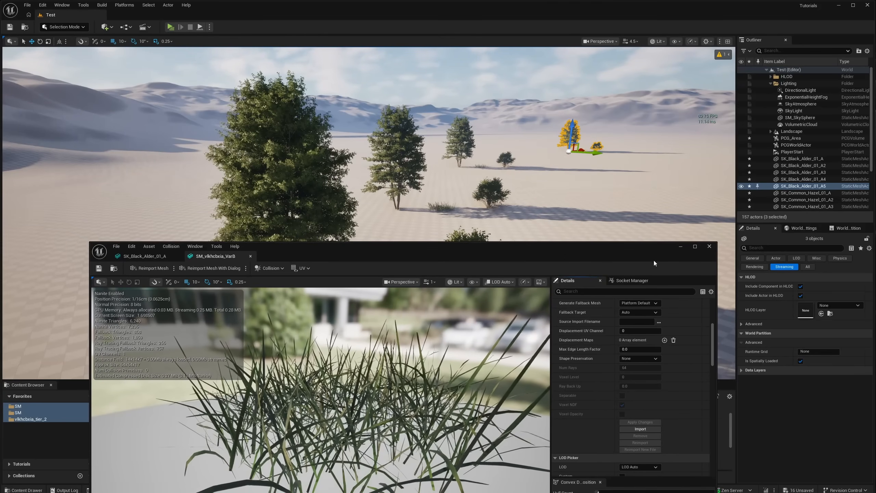
left_click(709, 246)
- Inspect the row of grass copies from farther away and select the distant SM_vlkhcbxia_VarB4 clump
key("s")
right_click_drag(574, 200, 570, 183)
key("w")
left_click(488, 185)
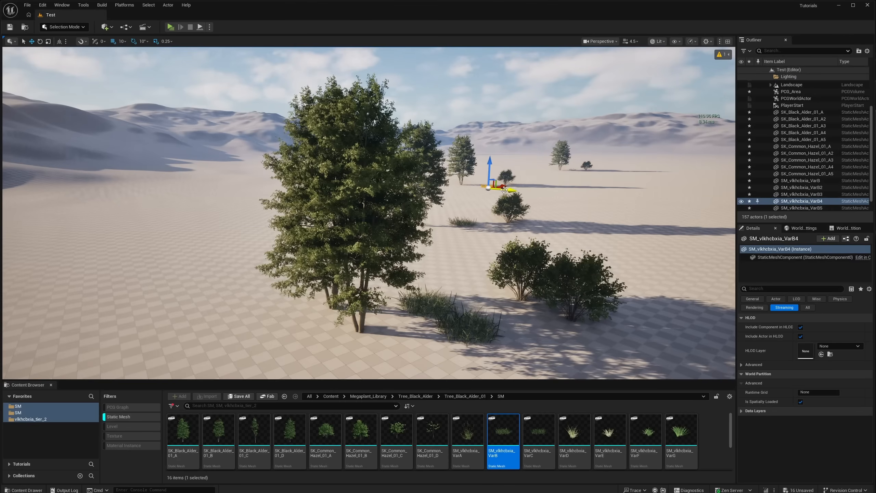
- Examine the row of alder, hazel and grass copies from farther back, comparing how the grass holds up with distance
left_click(583, 169)
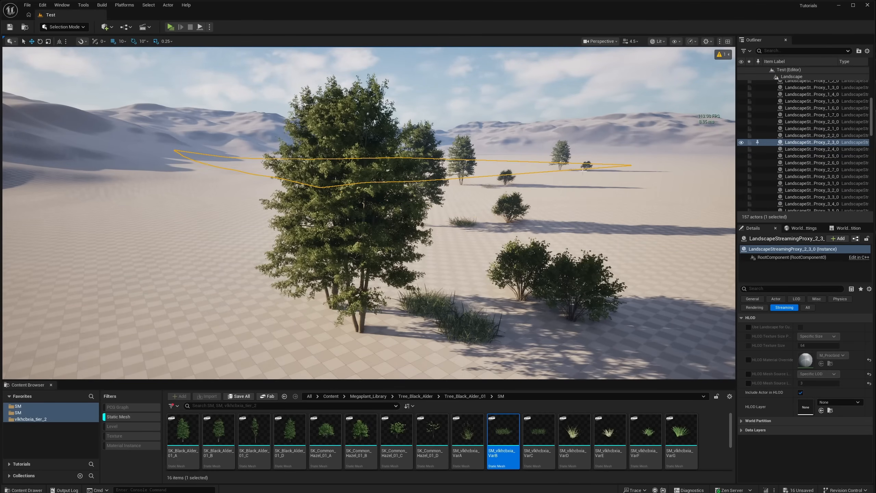
key("s")
right_click_drag(579, 171, 575, 176)
key("a")
key("d")
key("a")
key("w")
key("d")
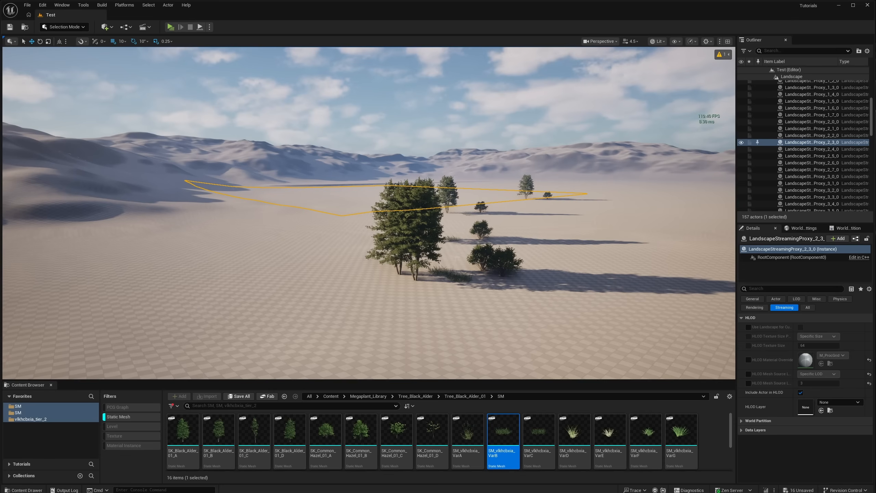
key("w")
right_click_drag(468, 214, 468, 219)
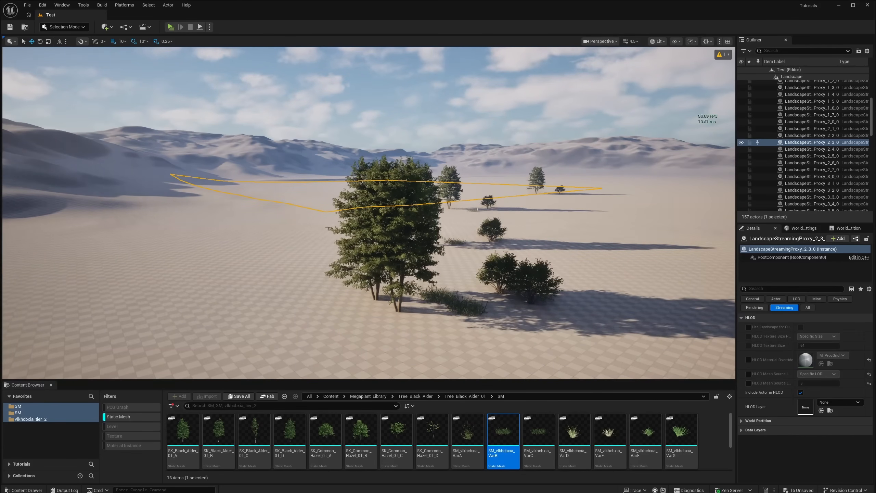
- Open the SM_vlkhcbxia_VarB grass mesh, set its Shape Preservation to Preserve Area, apply the changes and check the distant clumps
double_click(503, 433)
left_click_drag(541, 249, 175, 122)
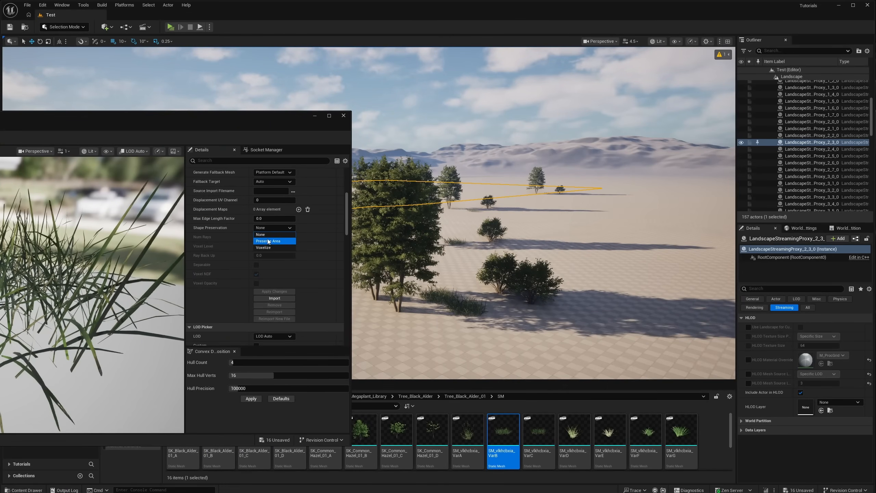
left_click(259, 241)
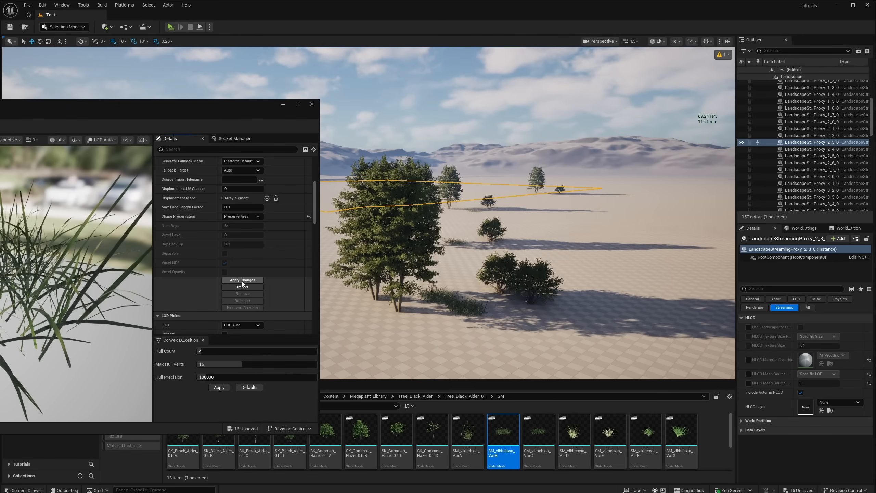
left_click(243, 280)
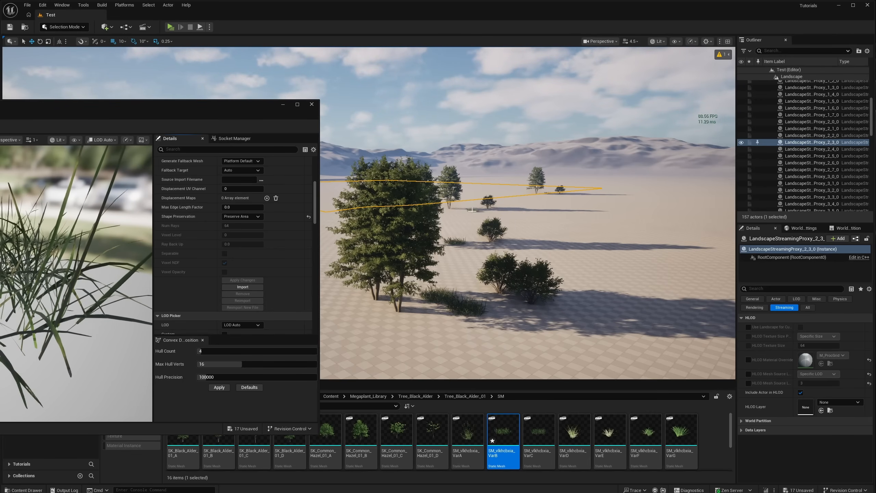
key("w")
right_click_drag(469, 210, 402, 223)
key("s")
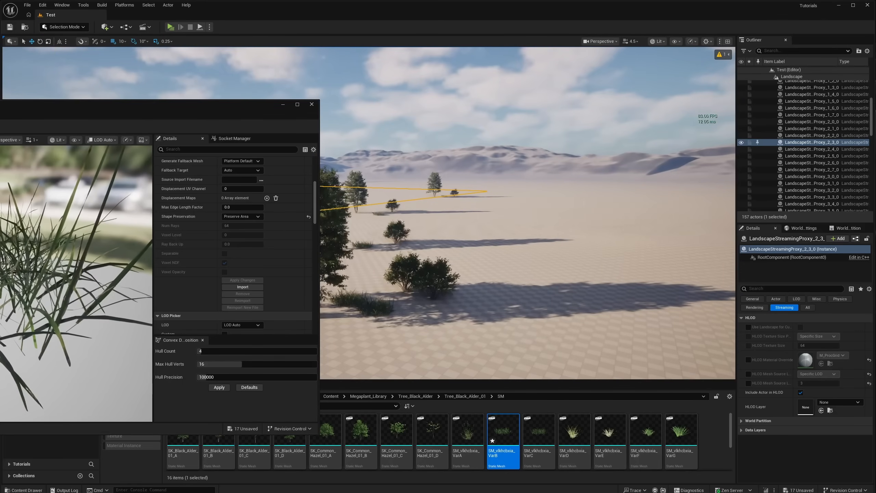
- Set the grass mesh's Shape Preservation to None and apply the changes to compare the distant clumps
left_click(231, 223)
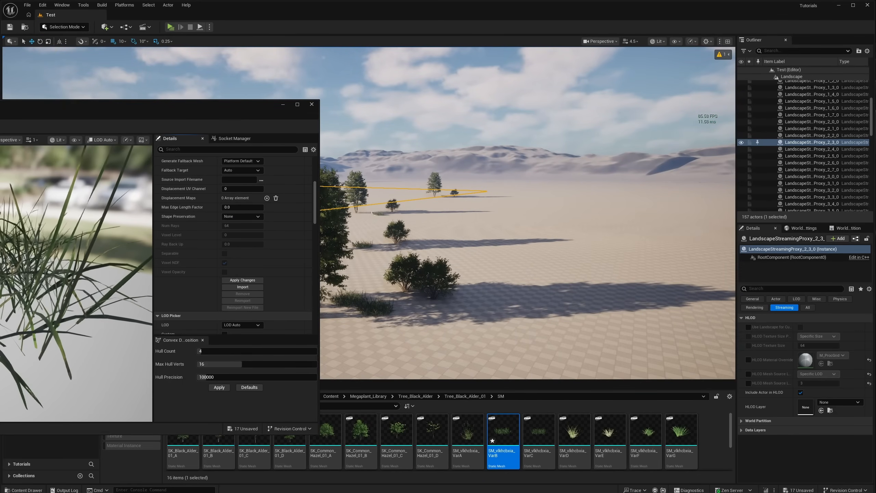
left_click(249, 279)
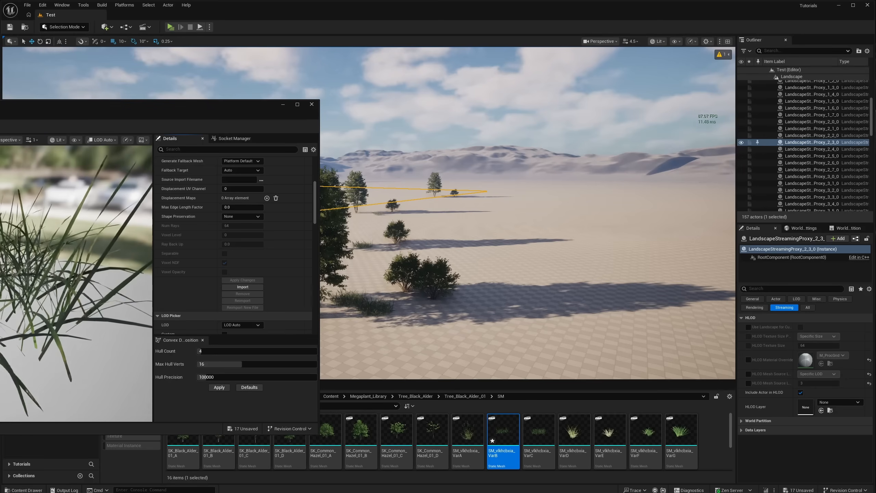
right_click(384, 218)
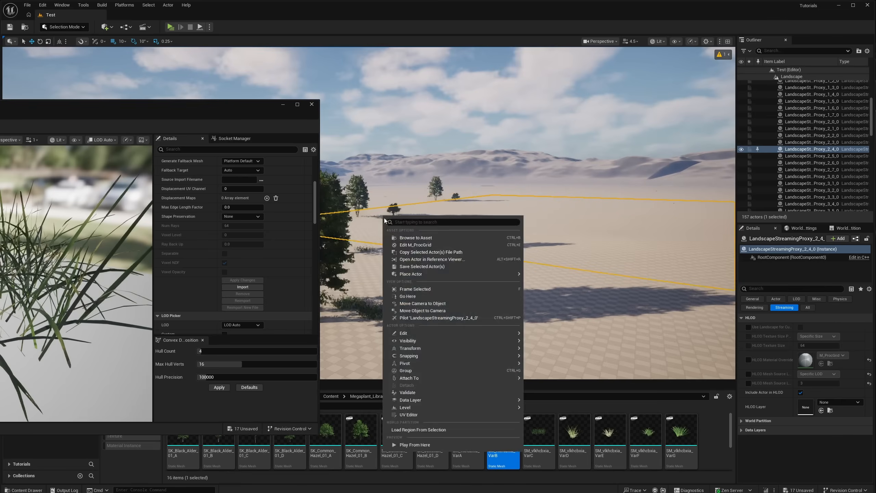
left_click(391, 182)
- Set the grass mesh's Shape Preservation back to Preserve Area and apply the changes
left_click(244, 216)
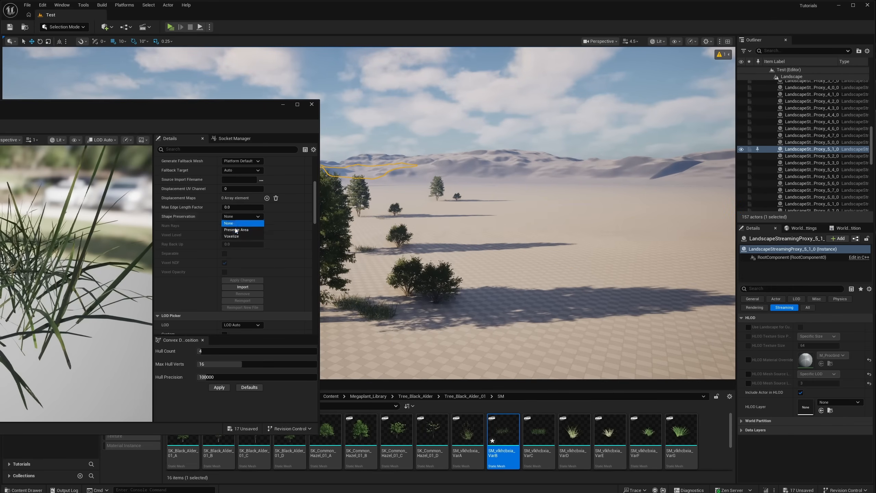
left_click(245, 227)
left_click(248, 280)
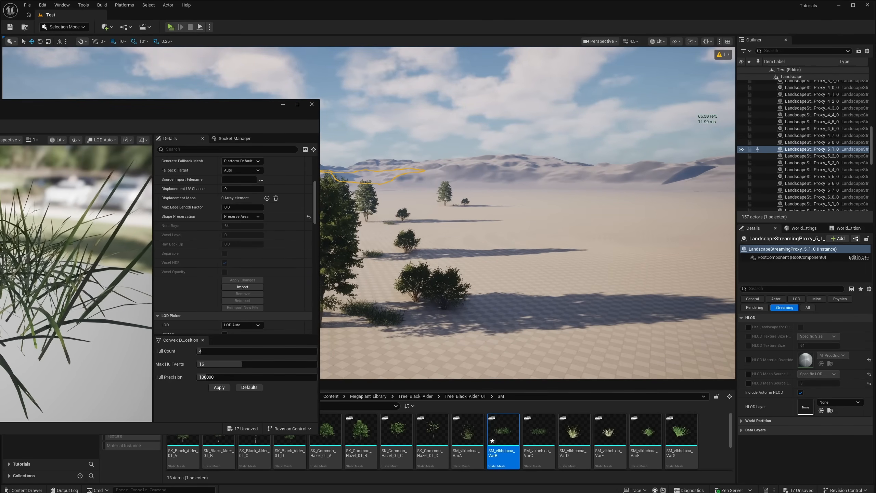
- Set the grass mesh's Shape Preservation to Voxelize, apply the changes and check the distant grass in the level
left_click(247, 216)
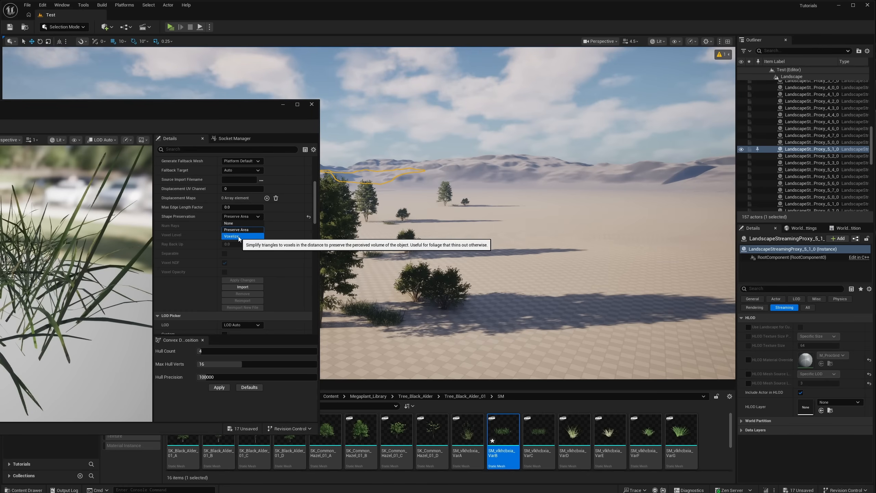
left_click(238, 237)
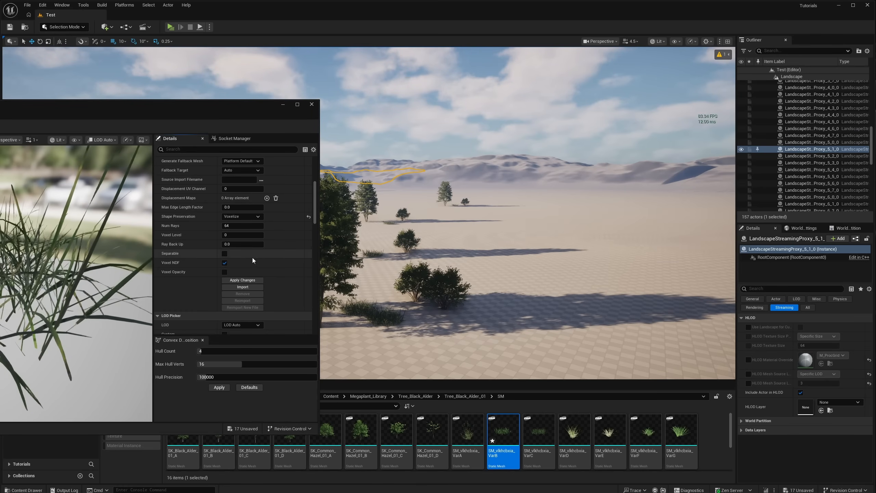
left_click(246, 279)
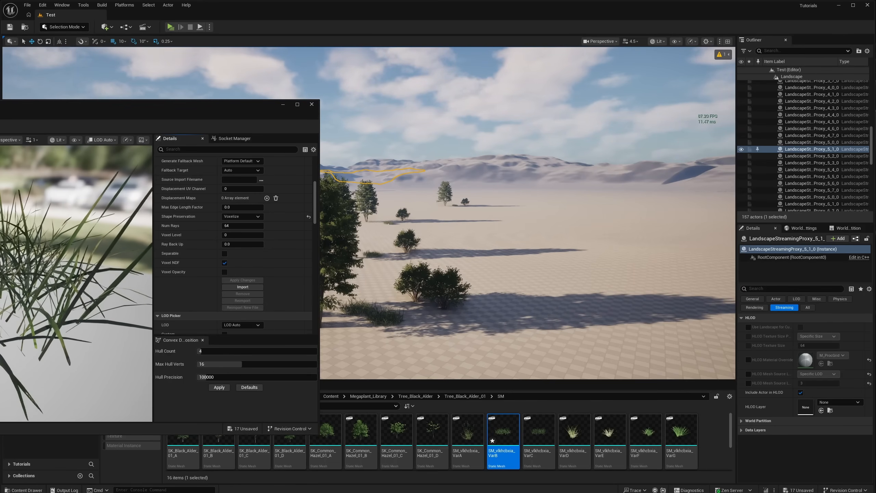
right_click(396, 227)
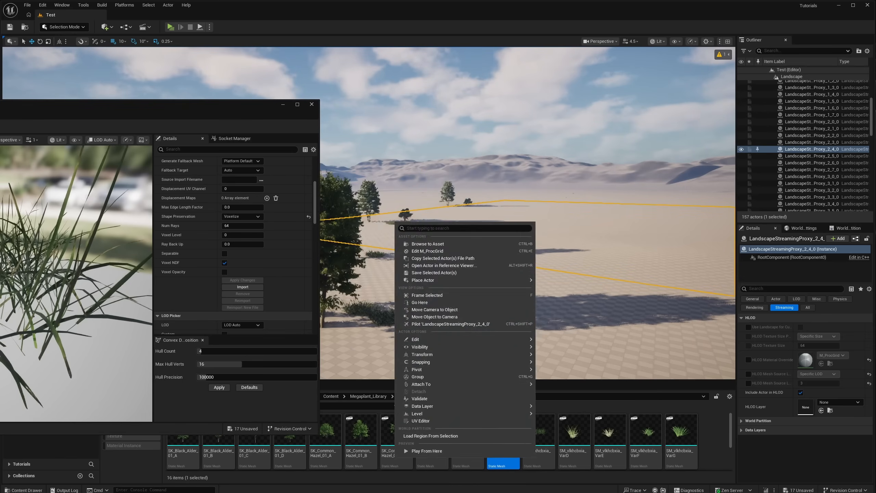
right_click(392, 221)
left_click(393, 188)
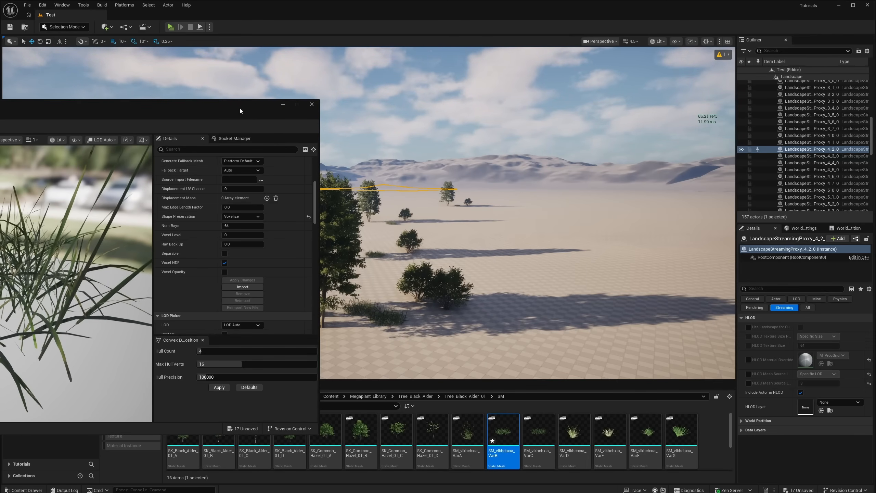
- Minimize the mesh editor and duplicate the foreground black alder three times to form a tight group of trees
left_click(283, 104)
left_click(336, 241)
left_click_drag(338, 326, 257, 278, "alt")
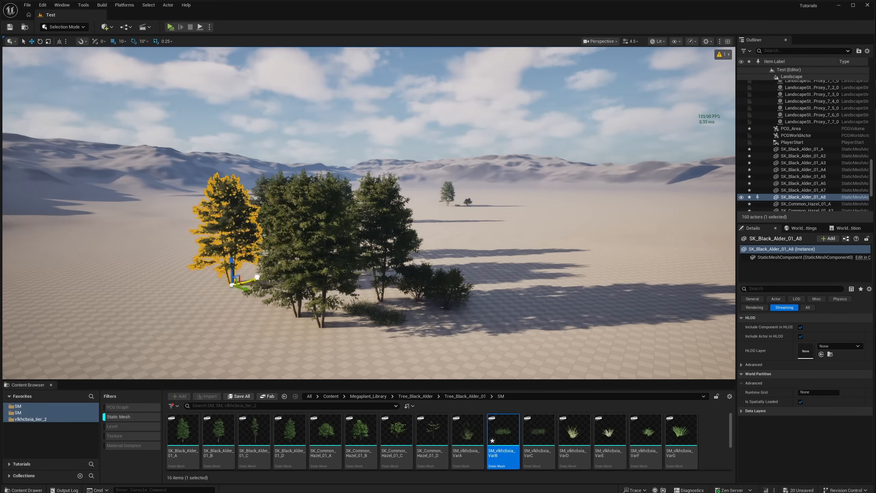
- Open the SK_Black_Alder_01_A mesh, set its Shape Preservation to Preserve Area without applying it, and minimize the mesh editor
double_click(181, 424)
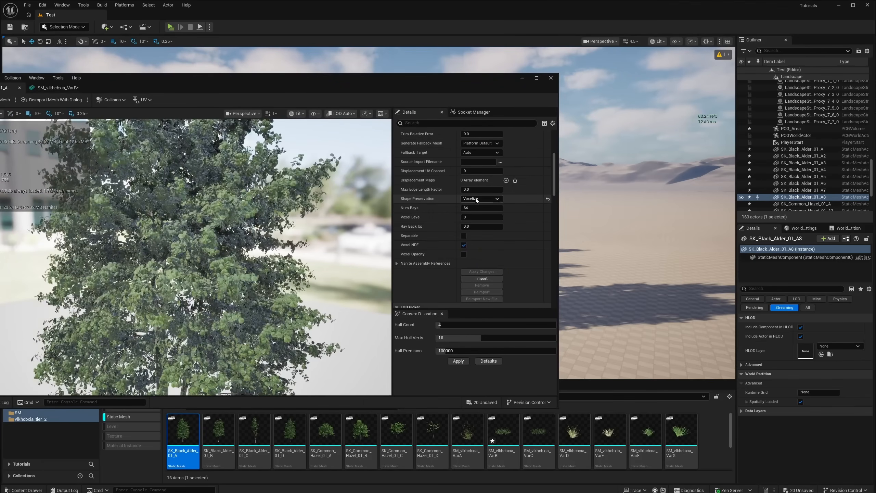
left_click(476, 199)
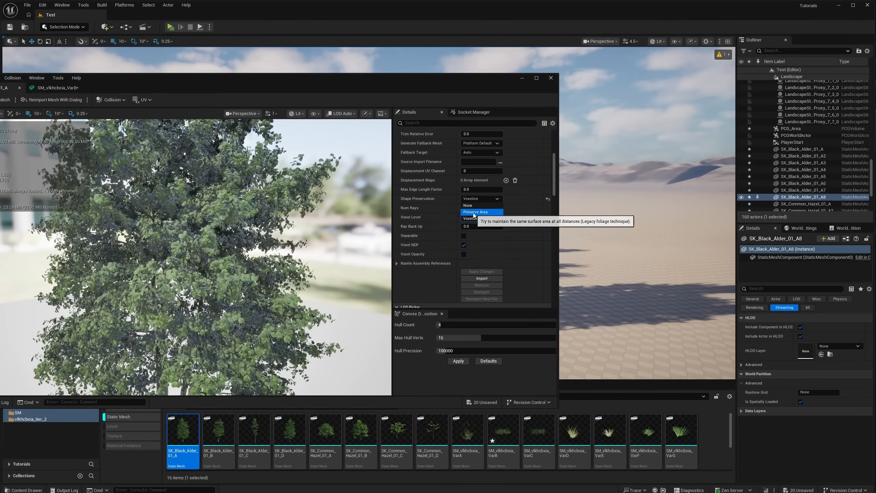
left_click(475, 211)
left_click_drag(413, 89, 606, 84)
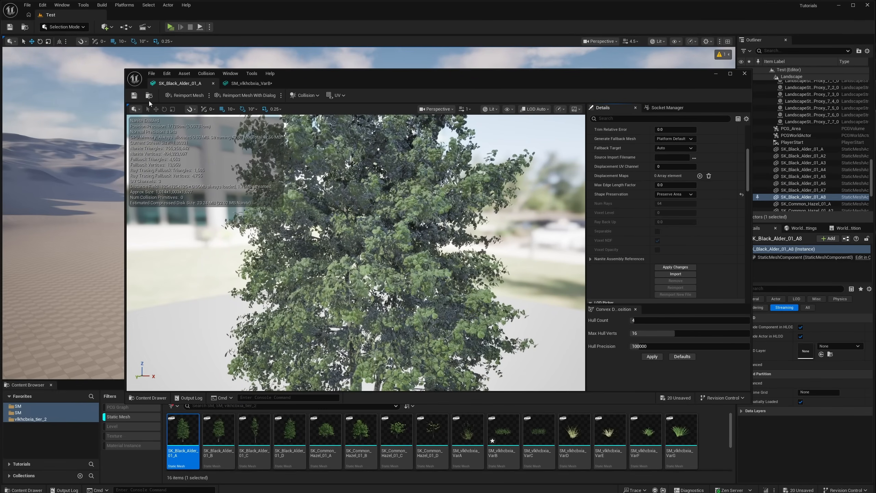
left_click(711, 74)
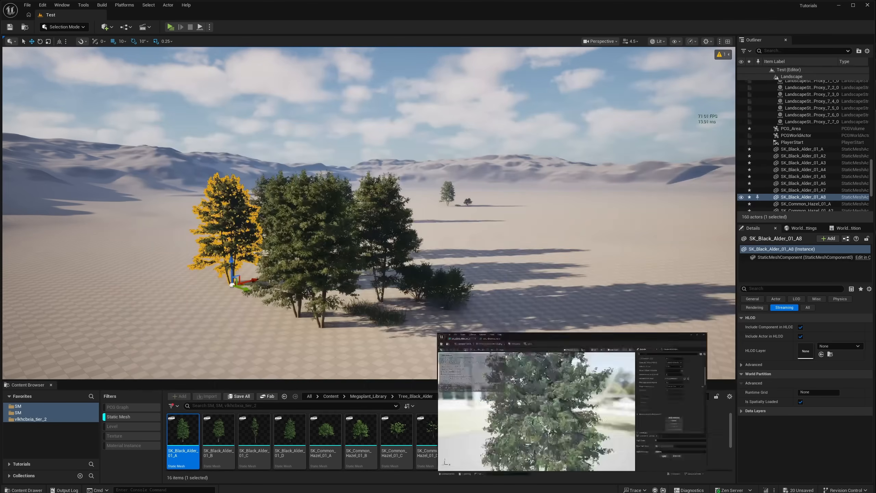
- Switch the level viewport to the Nanite Overdraw visualization
left_click(658, 41)
mouse_move(691, 187)
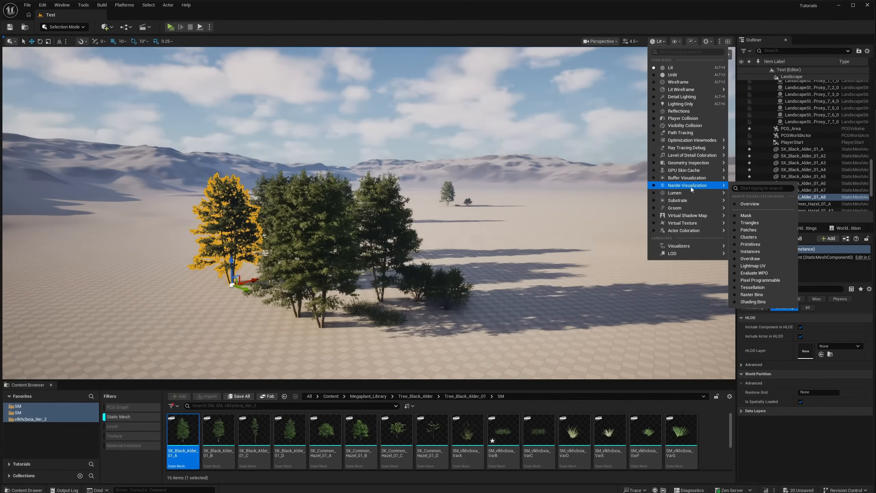
left_click(750, 259)
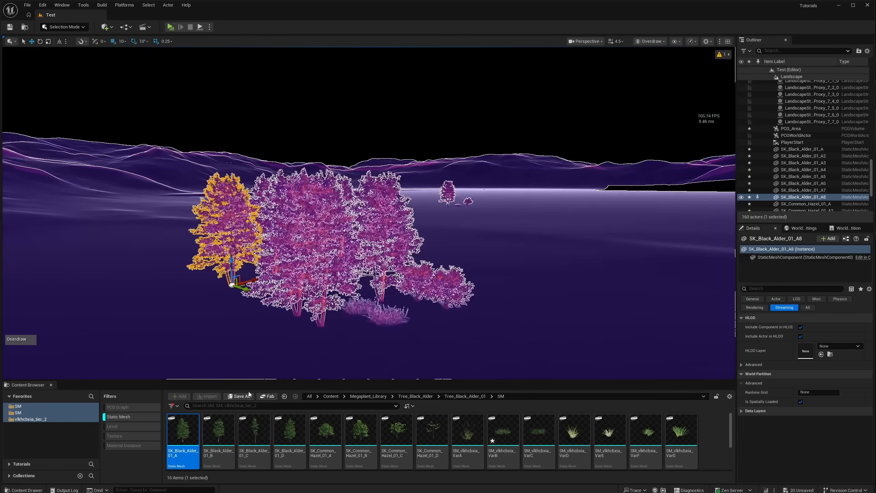
- Reopen the SK_Black_Alder_01_A mesh, move its editor aside to expose the trees, and apply the Preserve Area change
double_click(183, 428)
right_click_drag(593, 62, 657, 54)
left_click_drag(549, 82, 265, 92)
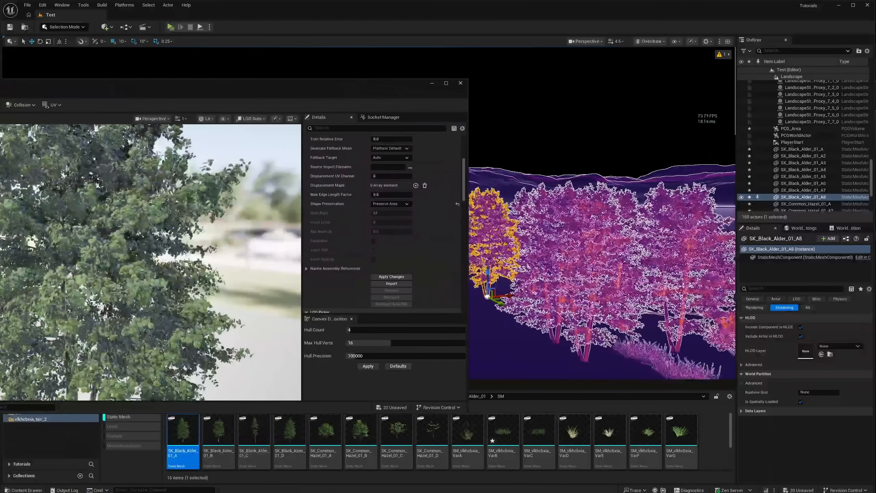
left_click(392, 277)
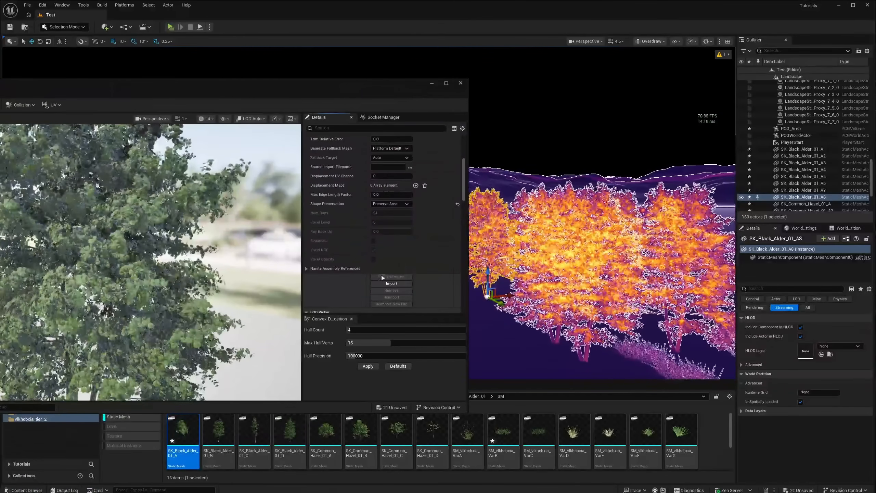
- Minimize the mesh editor and examine the overdraw across the alder group from several angles
right_click_drag(626, 260, 606, 252)
right_click(625, 260)
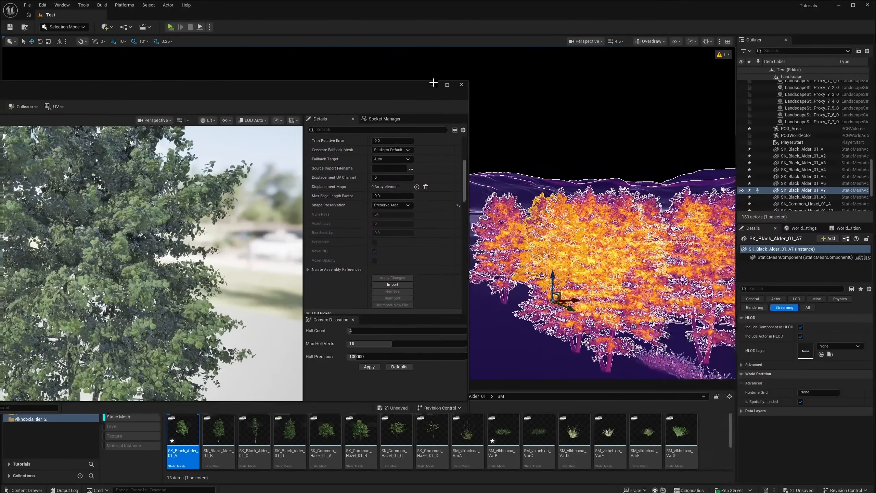
left_click(432, 83)
right_click_drag(352, 249, 403, 249)
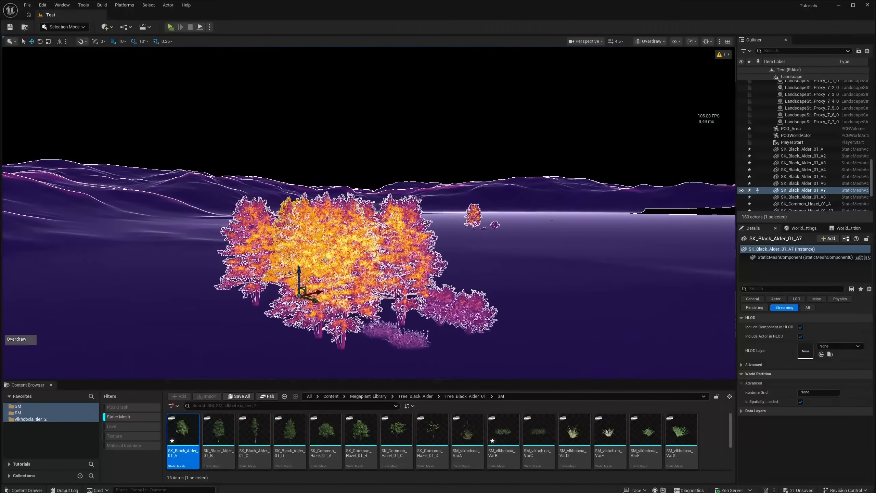
right_click_drag(347, 251, 221, 252)
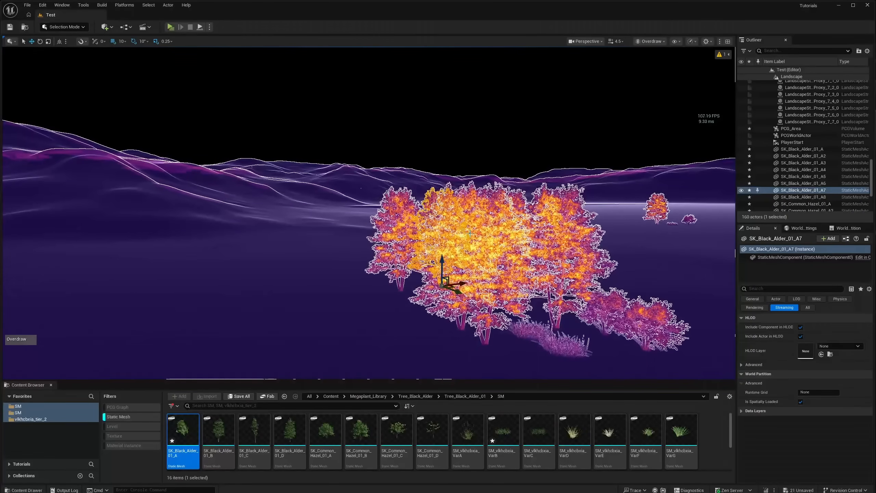
right_click_drag(461, 227, 495, 217)
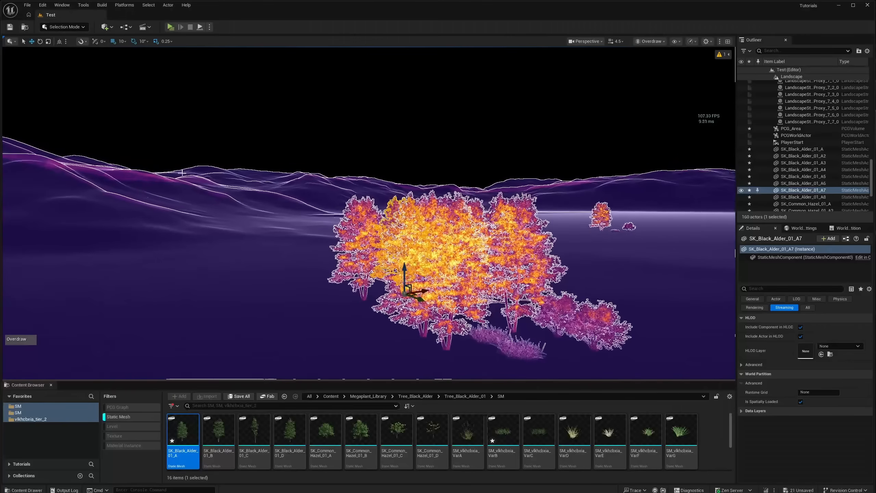
right_click_drag(392, 270, 408, 271)
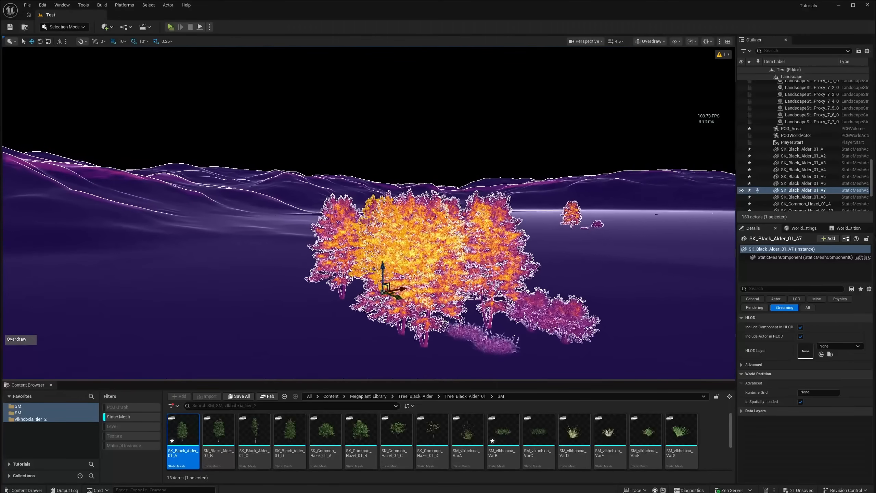
- Reopen the SK_Black_Alder_01_A mesh beside the trees, set Shape Preservation to Voxelize and apply the changes
double_click(179, 436)
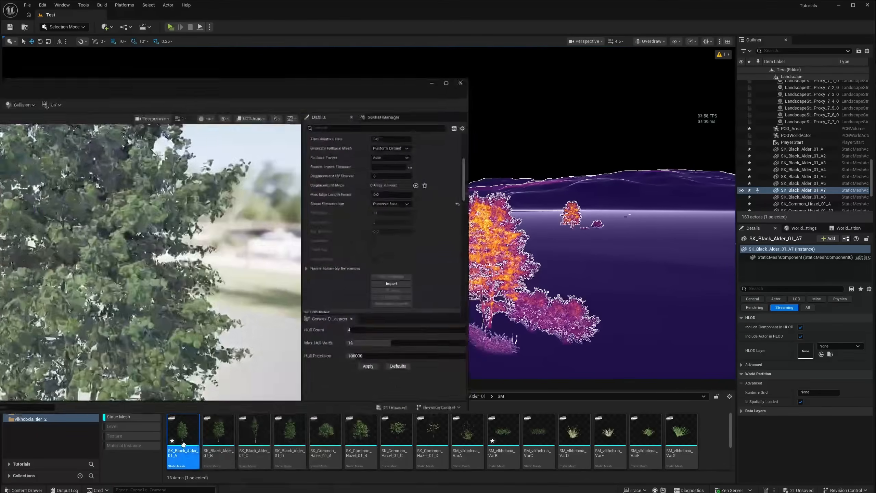
left_click_drag(401, 89, 257, 91)
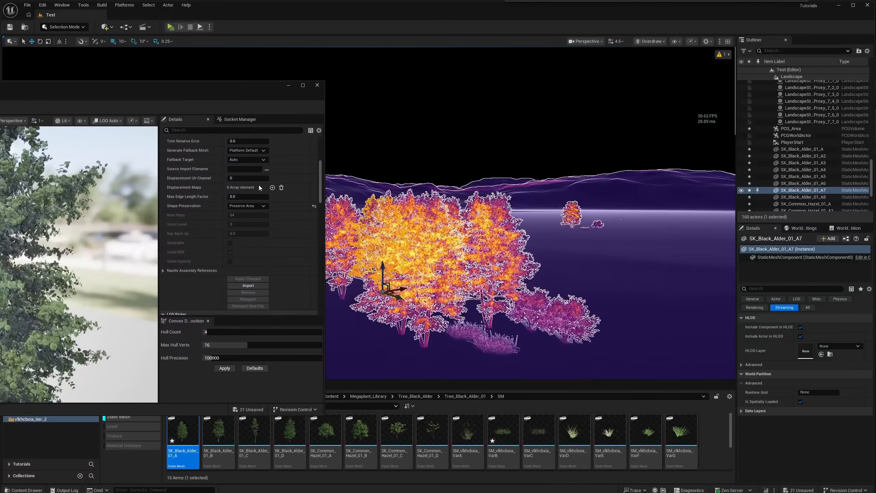
left_click(236, 225)
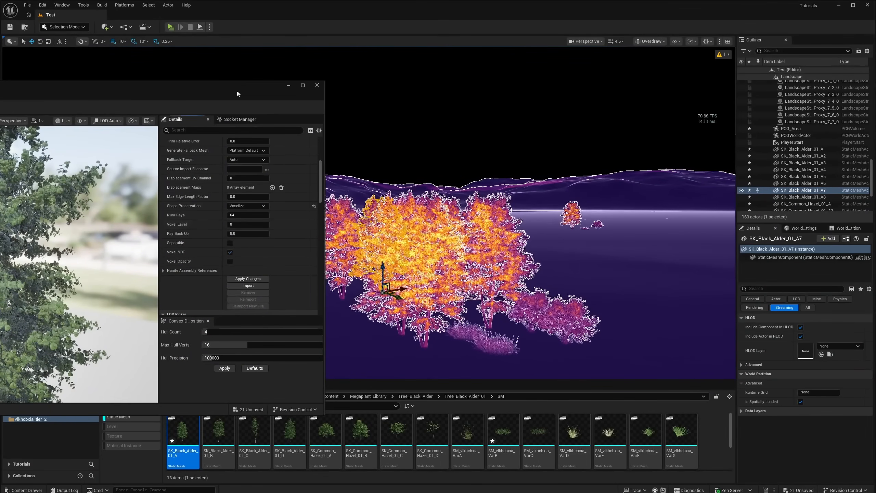
left_click(244, 278)
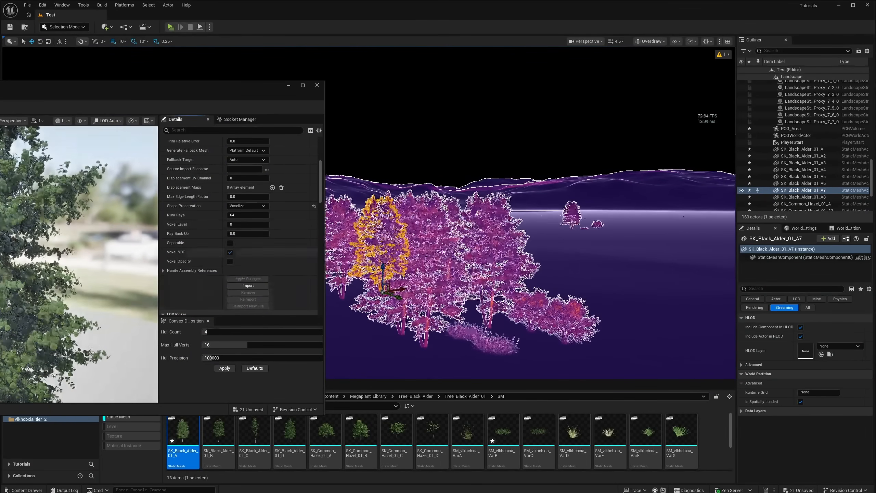
- Move the mesh editor out of the way and examine the overdraw of the voxelized alder group
left_click_drag(232, 89, 650, 492)
right_click_drag(517, 293, 522, 295)
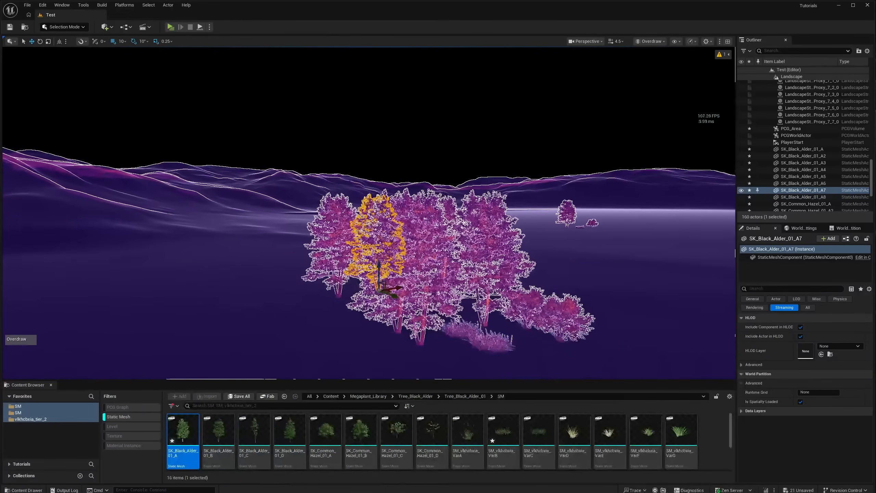
left_click(375, 168)
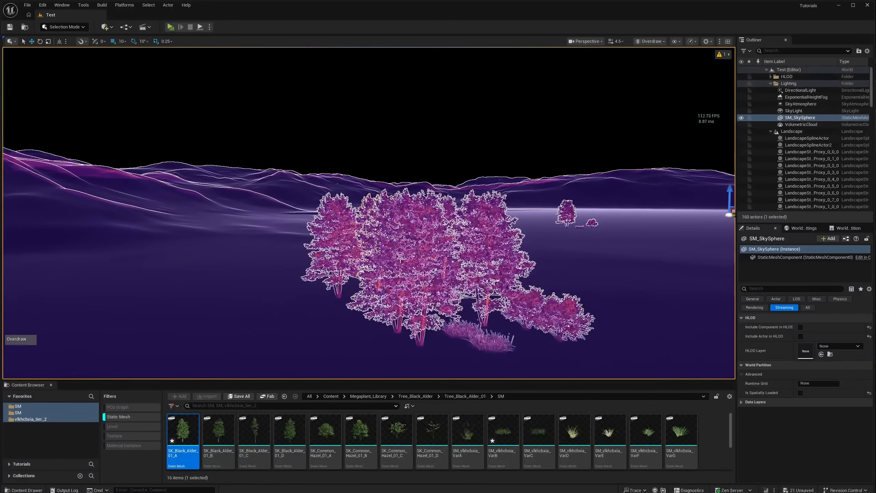
right_click(463, 255)
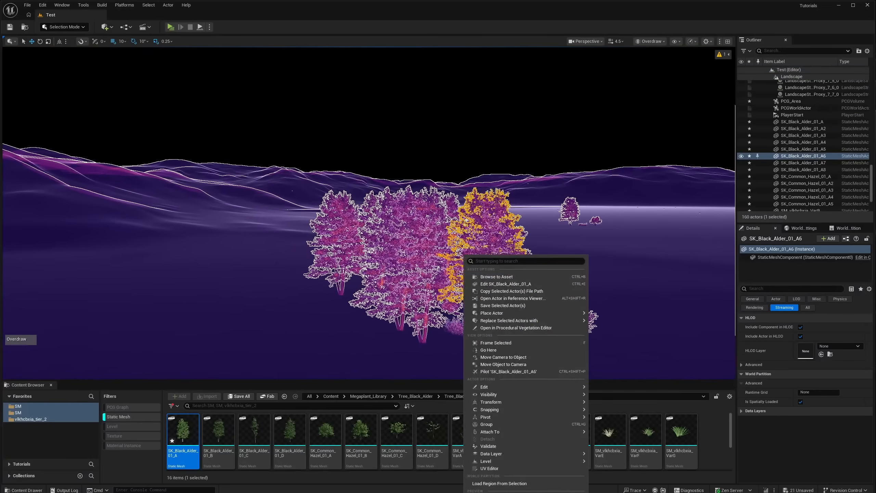
mouse_move(405, 248)
right_mouse_down()
mouse_move(376, 247)
mouse_move(400, 244)
right_mouse_up()
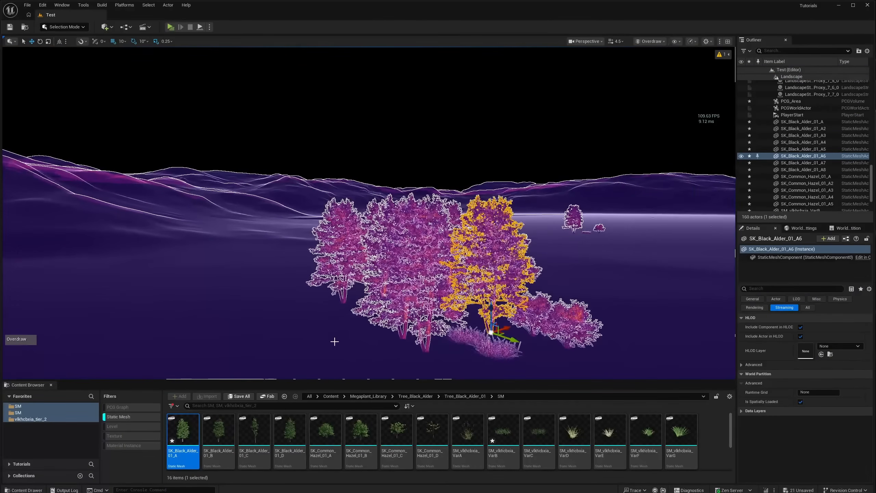
right_click_drag(458, 294, 490, 300)
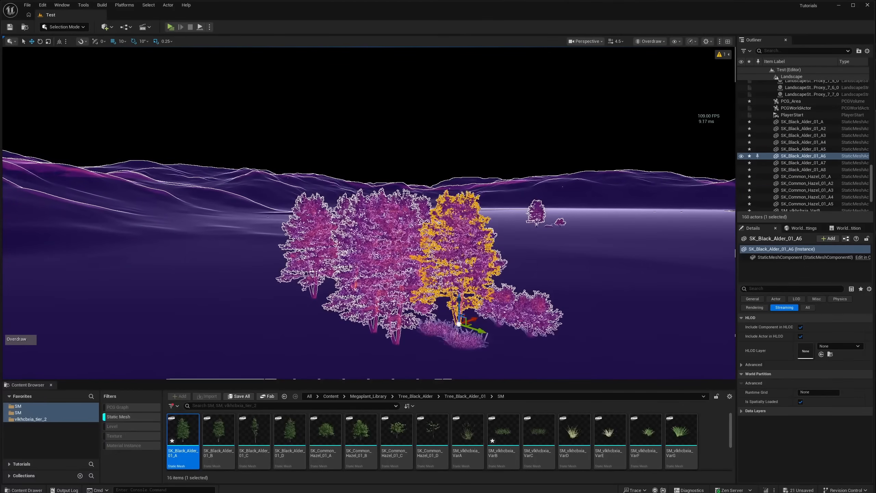
- Select the PCG_Area volume and activate its PCG component to generate the forest
left_click(805, 176)
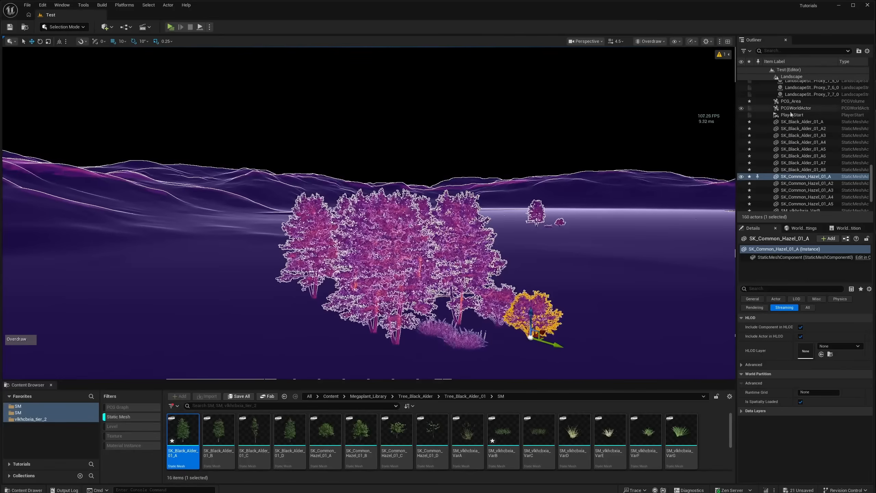
left_click(793, 101)
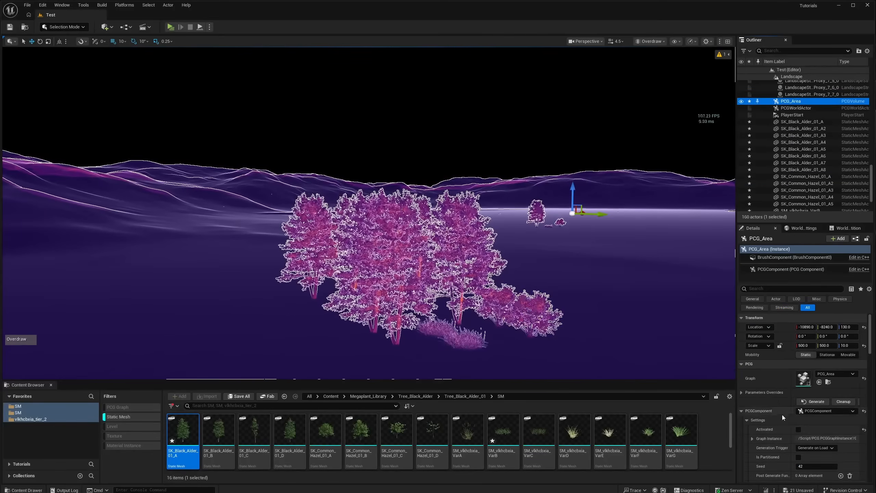
left_click(798, 428)
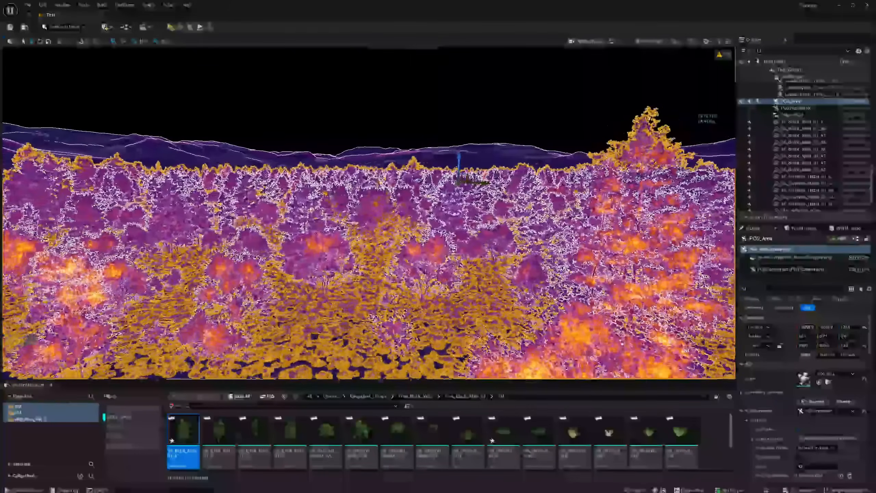
- Switch the level viewport back to Lit, deselect the PCG volume and view the generated forest from closer
left_click(659, 42)
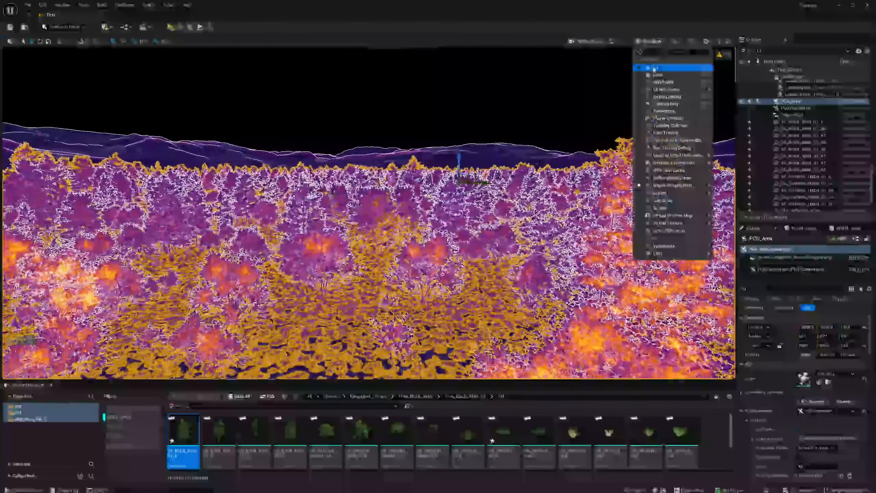
left_click(654, 68)
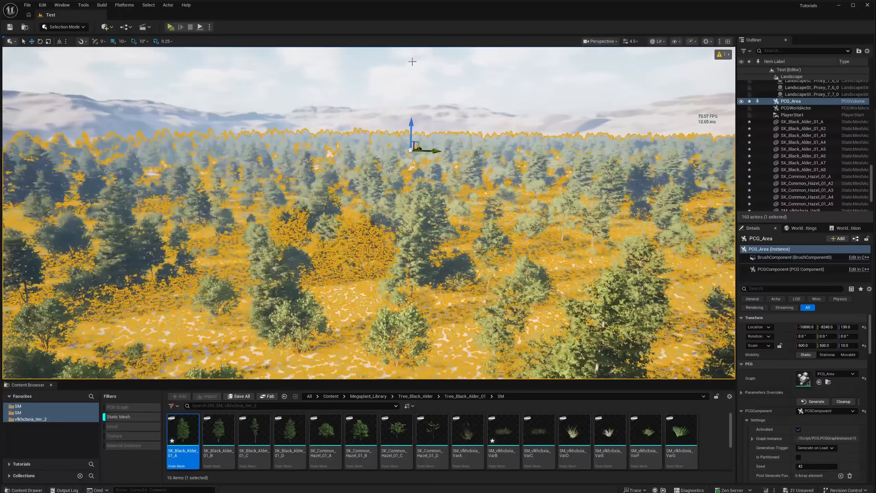
left_click(435, 112)
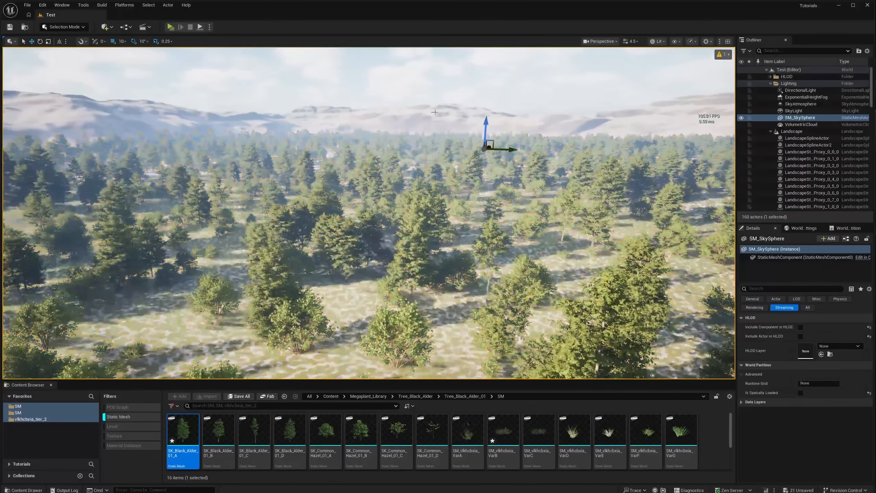
key("w")
right_click_drag(434, 112, 396, 194)
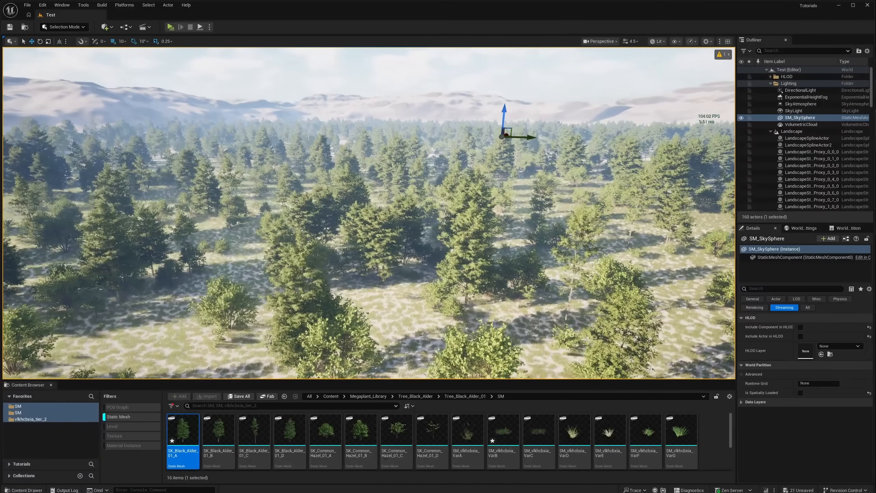
- Reopen the SK_Black_Alder_01_A mesh, set its Shape Preservation to Preserve Area and apply the changes
double_click(185, 423)
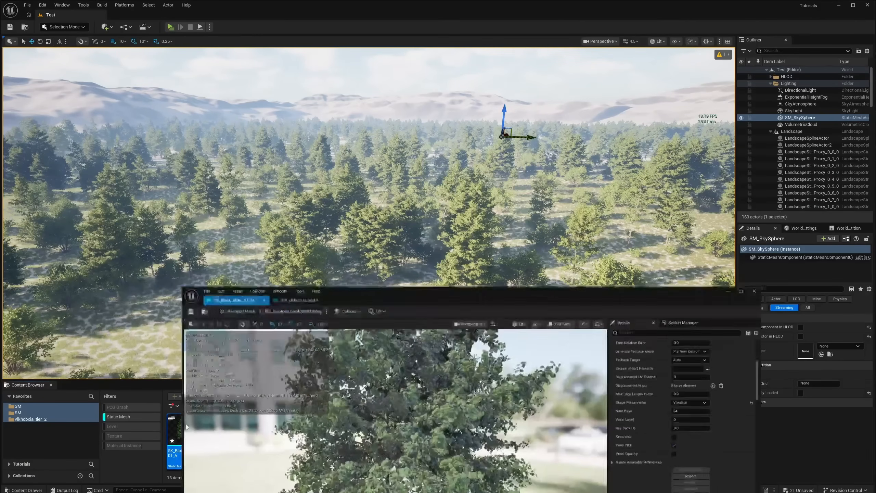
left_click_drag(541, 298, 400, 59)
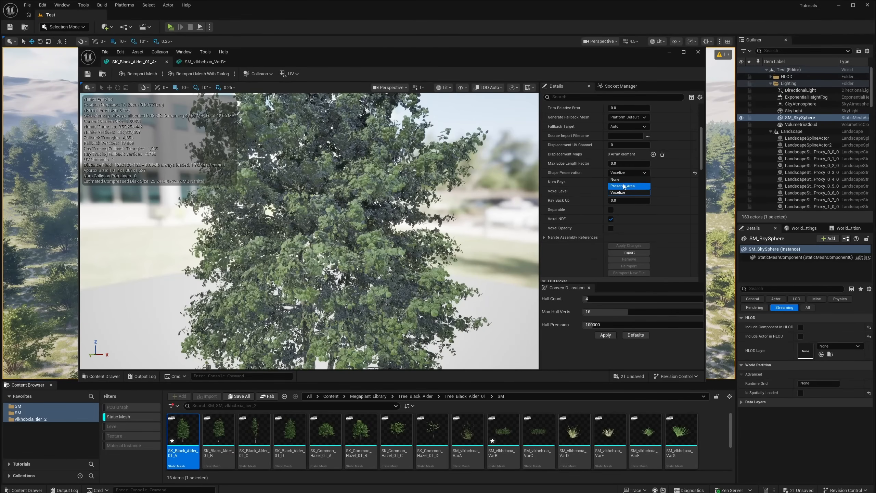
left_click(624, 186)
left_click(623, 246)
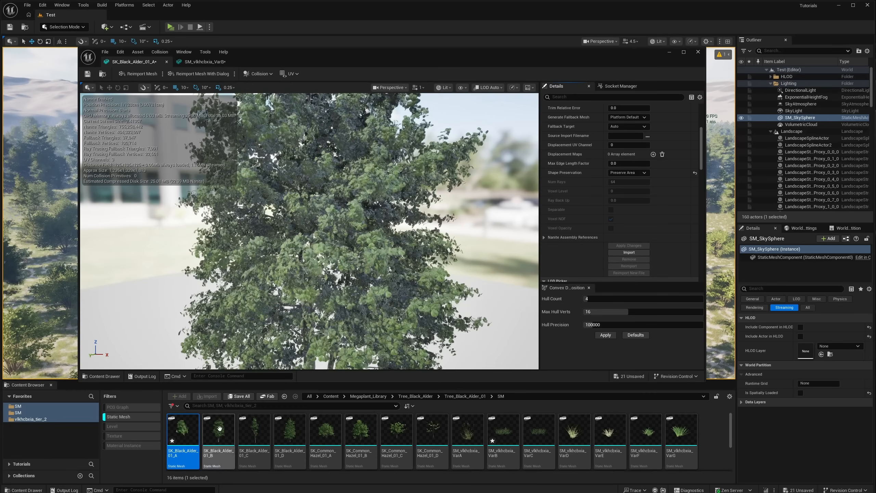
- Open the SK_Black_Alder_01_B mesh, set Shape Preservation to Preserve Area, apply the changes and close the mesh editor
left_click(217, 435)
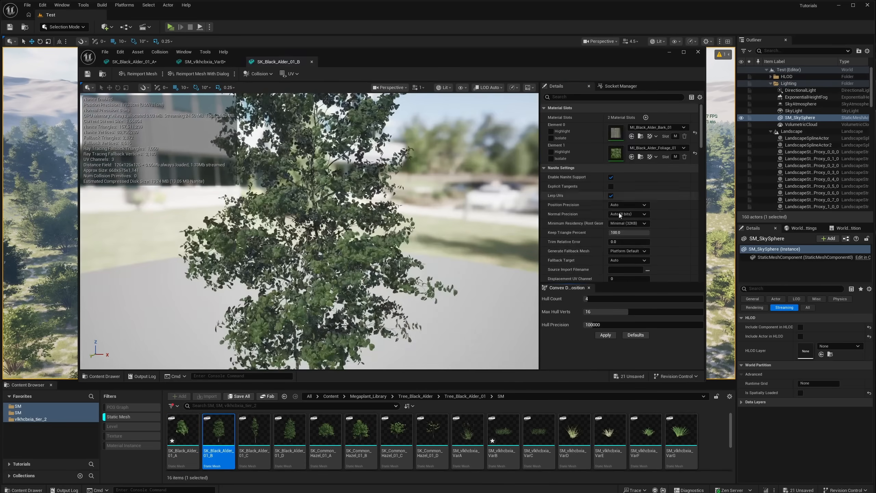
scroll(626, 252, "down", 5)
left_click(626, 241)
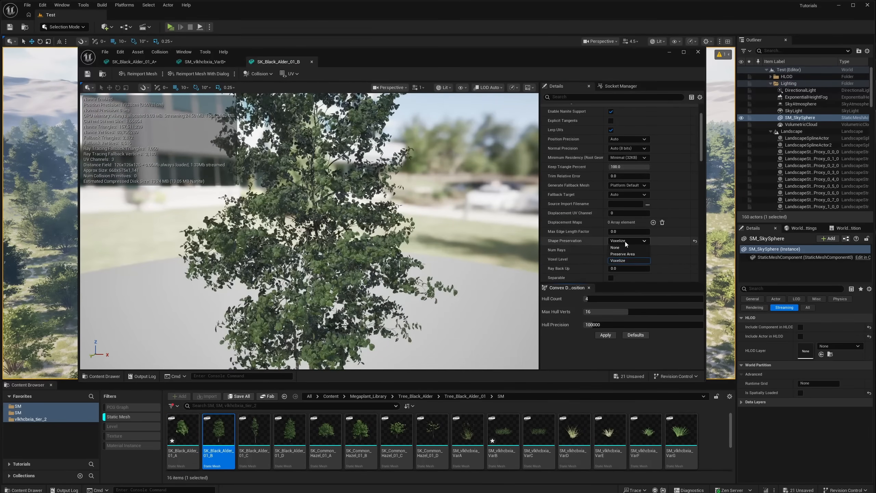
left_click(622, 254)
scroll(625, 241, "down", 4)
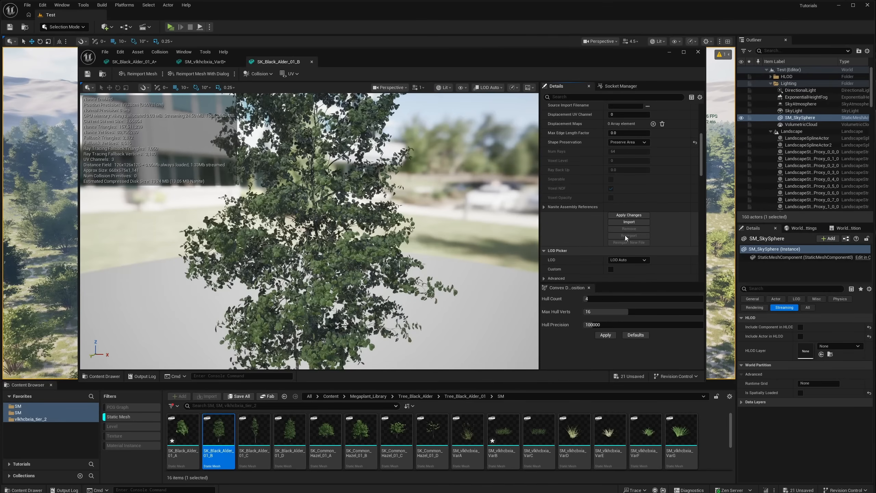
left_click(628, 215)
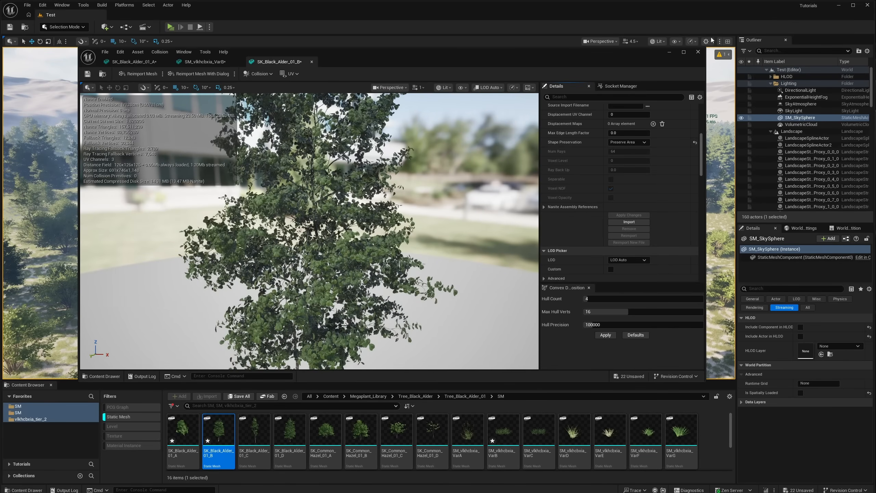
left_click(698, 53)
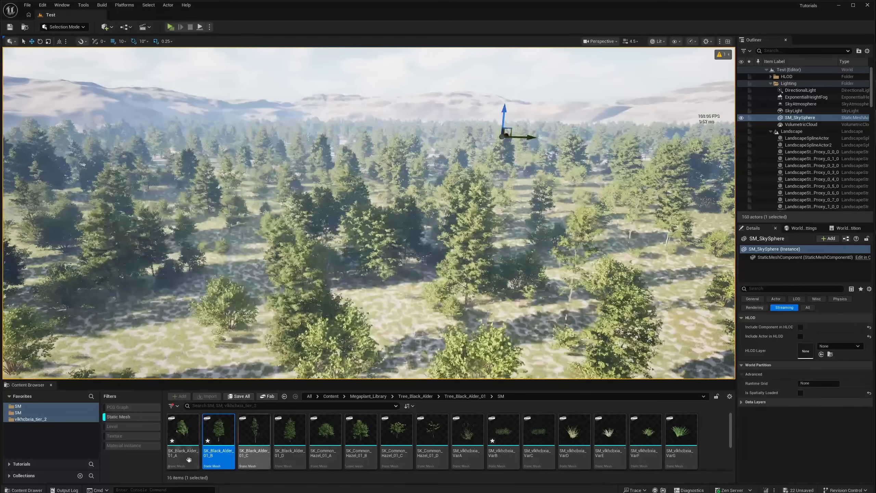
- Select both SM folders and the vlkhcbxia_tier_2 folder in the favorites to list their static meshes together
left_click(182, 431)
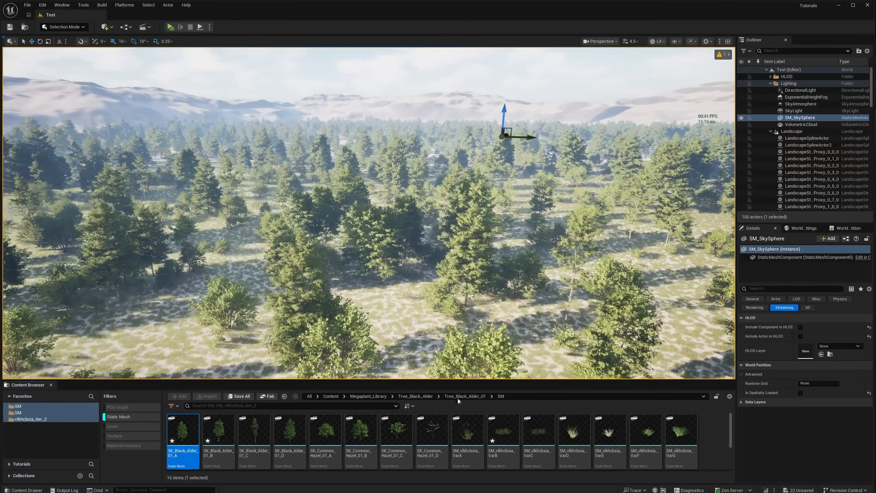
left_click(29, 429)
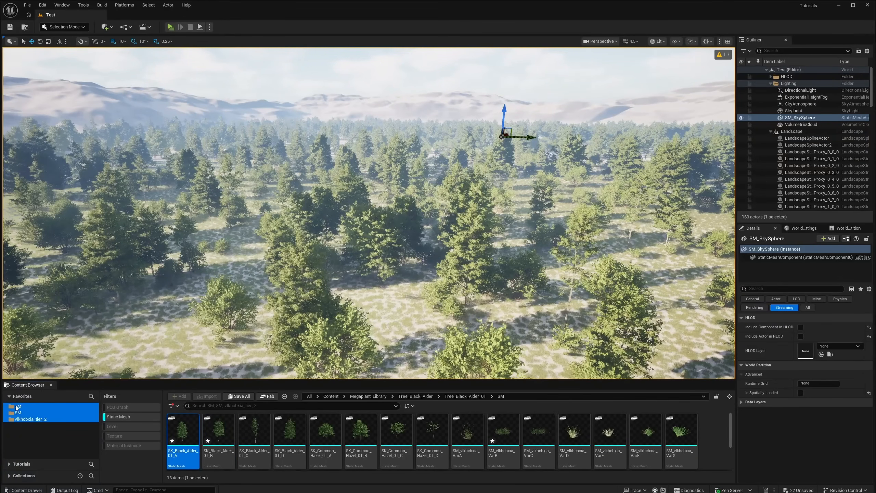
left_click(17, 406)
left_click(20, 419)
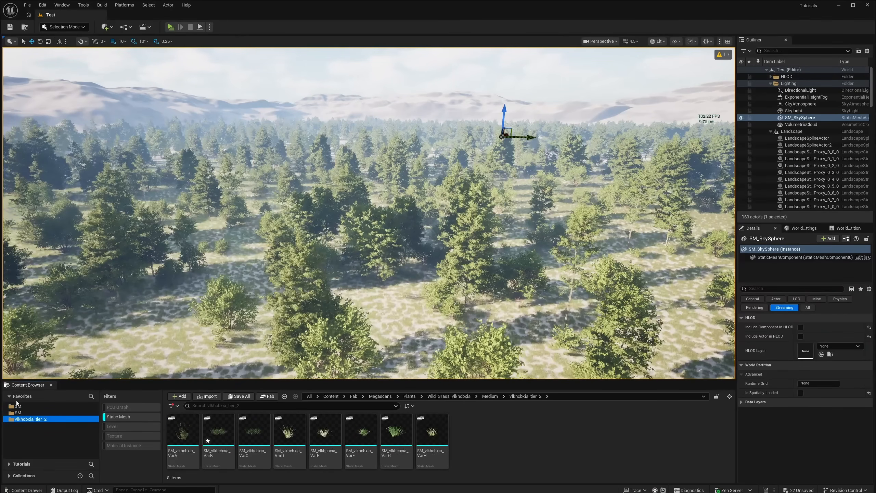
left_click(17, 406)
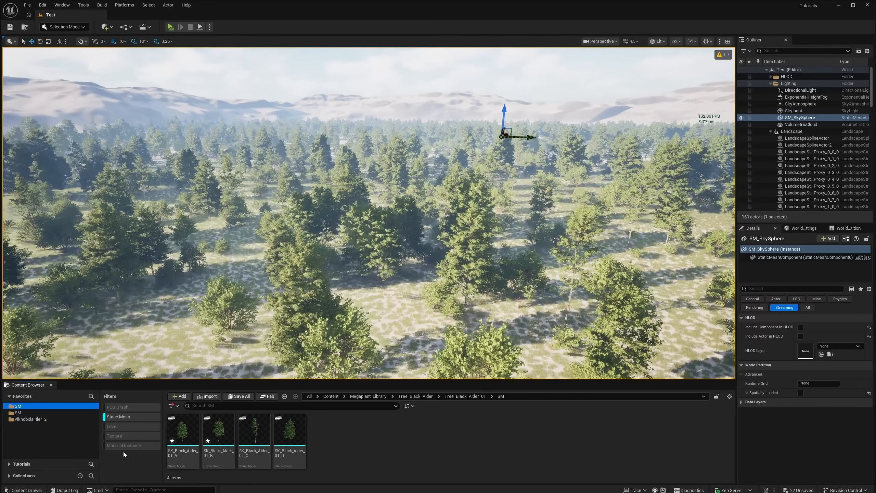
left_click(29, 419, "shift")
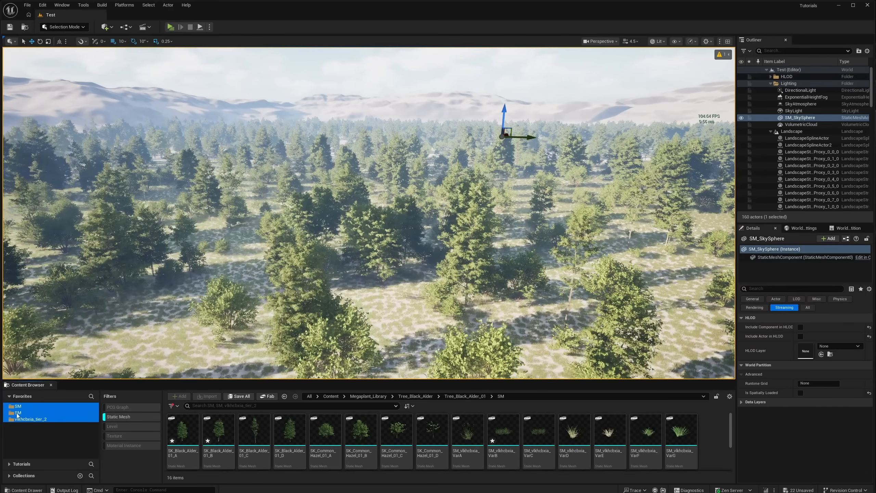
- Open all Black Alder and Common Hazel meshes plus SM_vlkhcbxia_VarB and VarC together in the Property Matrix for bulk editing
left_click(182, 435)
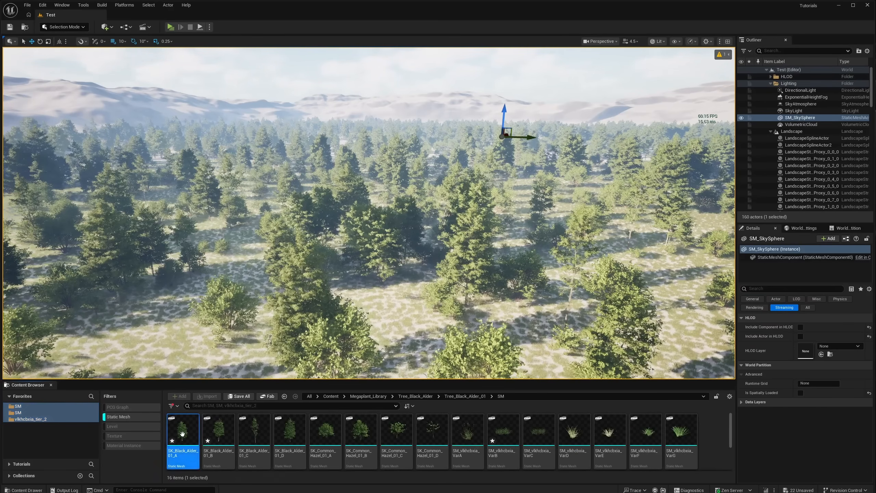
left_click(445, 449, "shift")
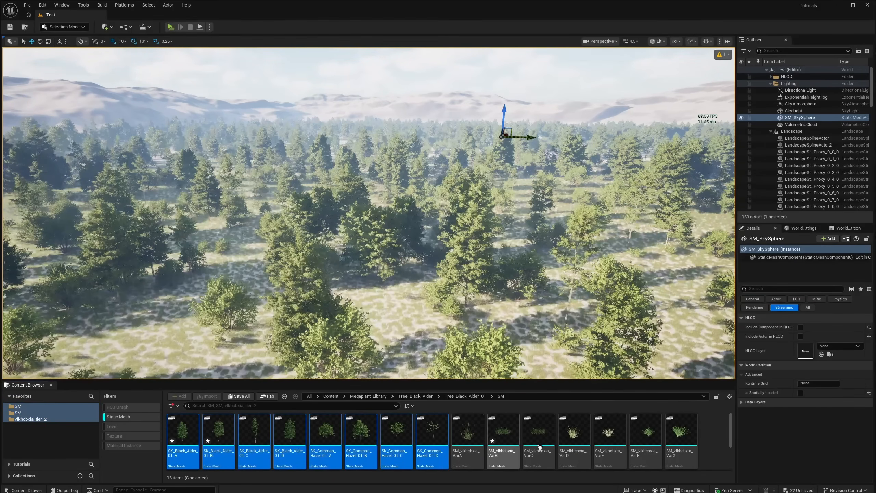
left_click(524, 434, "ctrl")
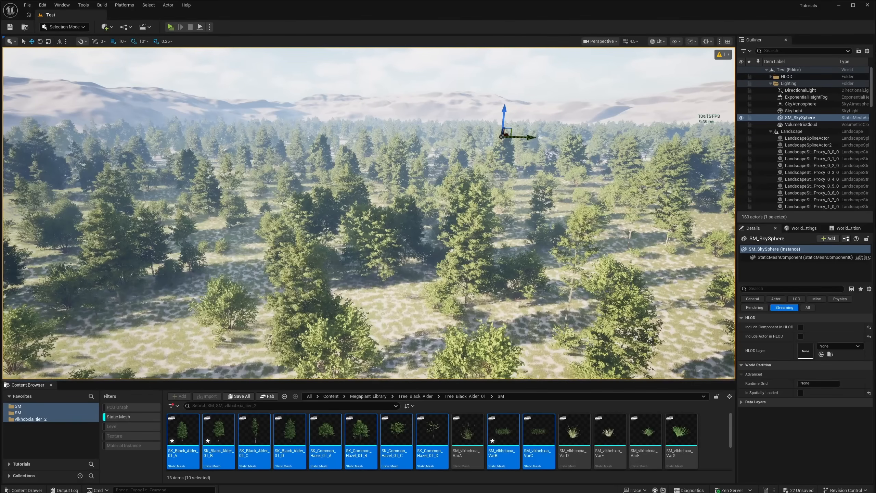
right_click(392, 428)
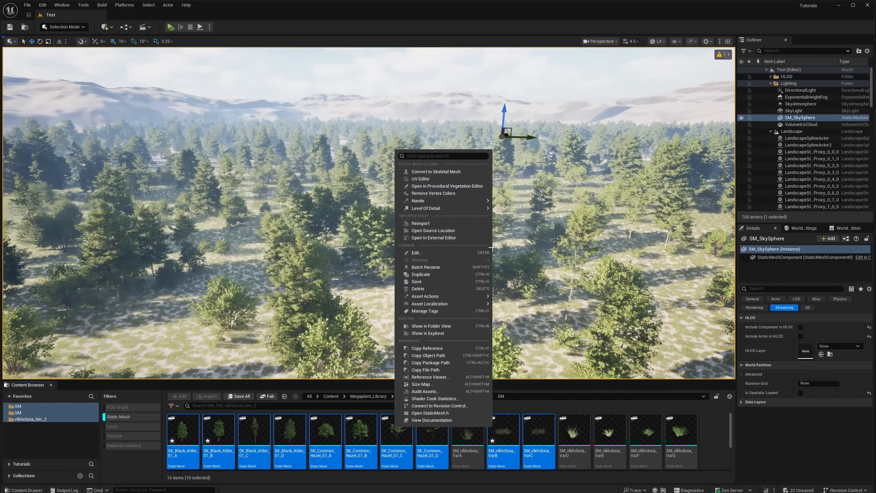
mouse_move(445, 301)
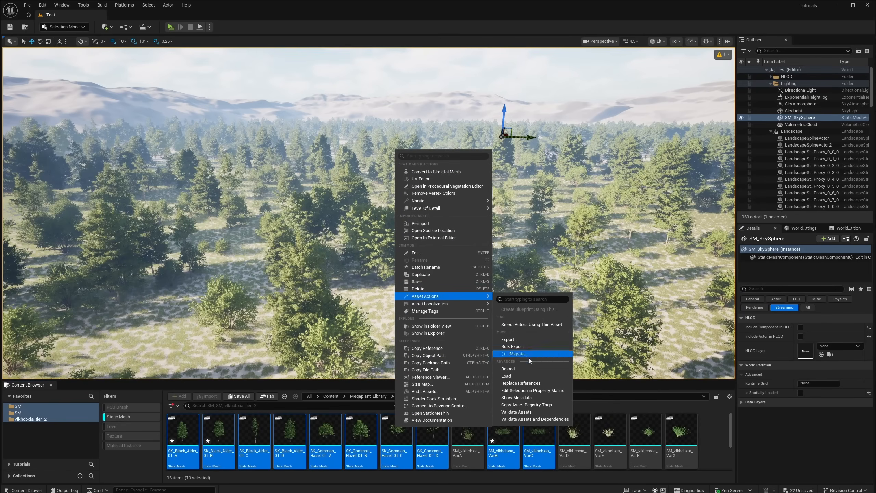
left_click(539, 392)
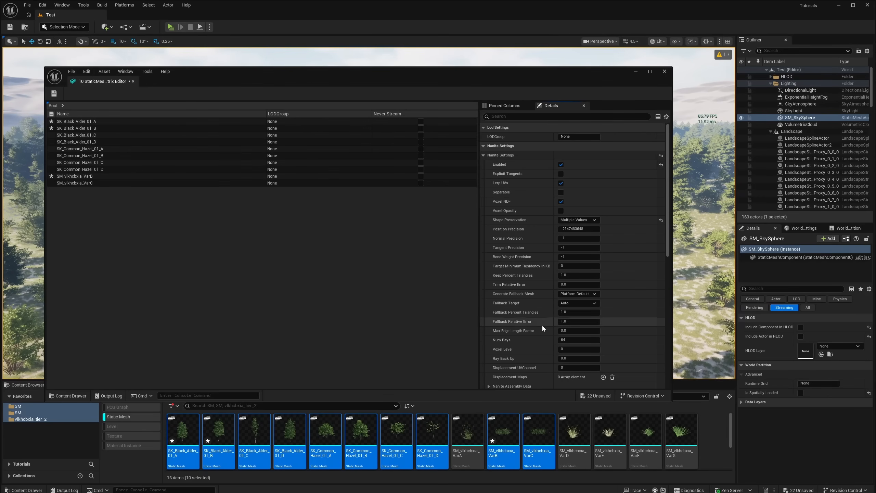
- Set Shape Preservation to Voxelize for all meshes in the Property Matrix, save them and minimize the window
scroll(542, 326, "down", 1)
left_click(580, 197)
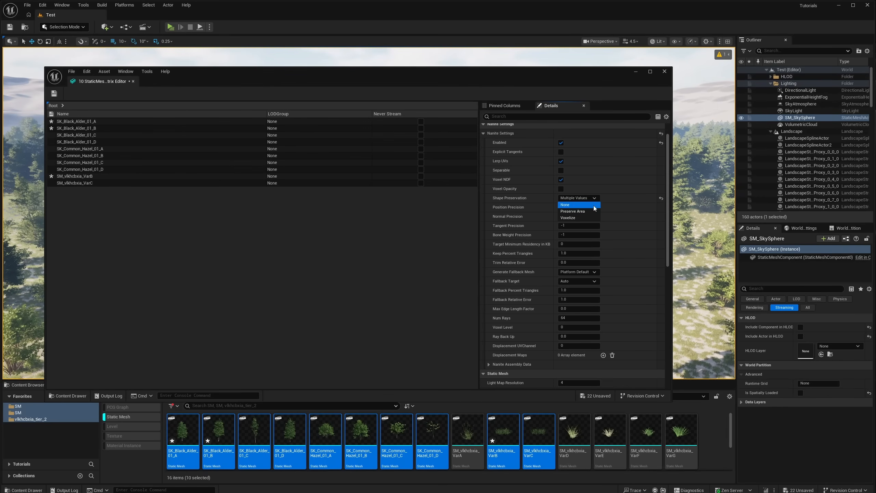
left_click(578, 218)
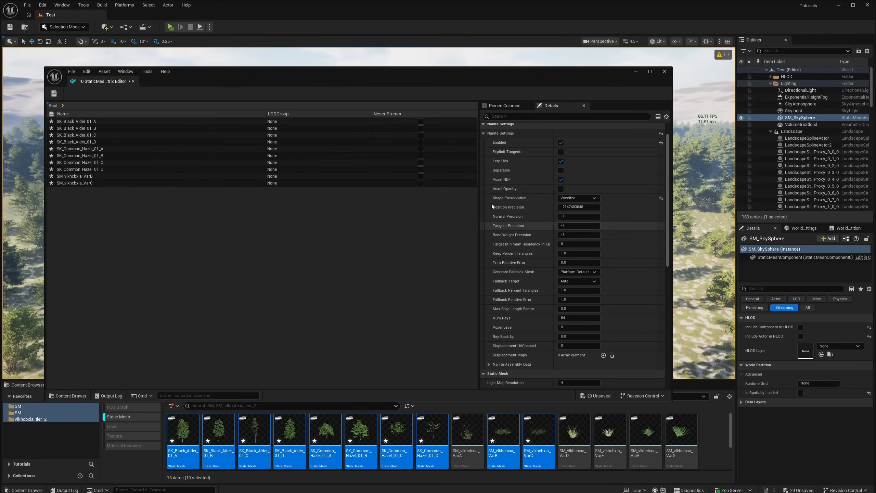
left_click(54, 93)
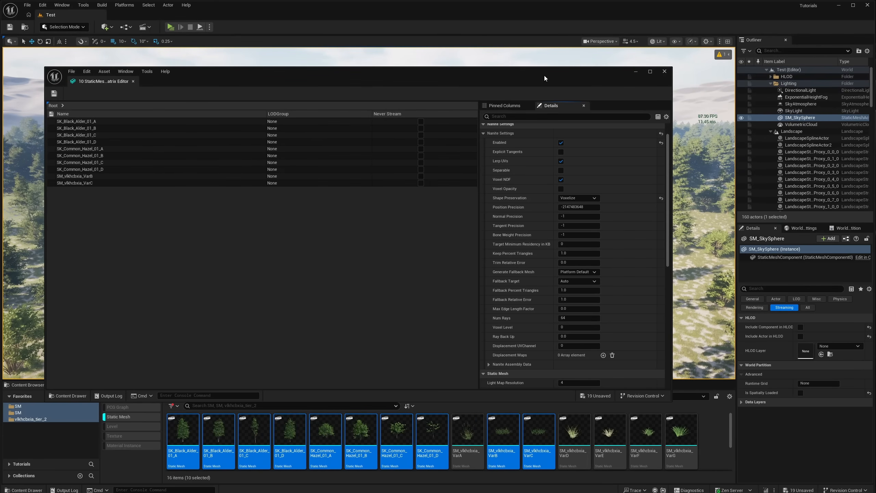
left_click(634, 72)
- Switch the viewport to the Nanite Overdraw visualization and examine the overdraw across the forest with the Voxelize setting
left_click(658, 41)
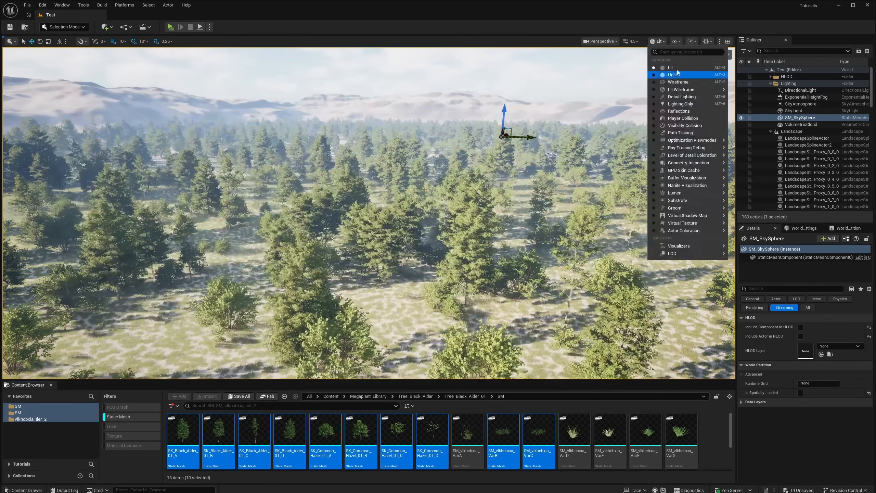
mouse_move(689, 186)
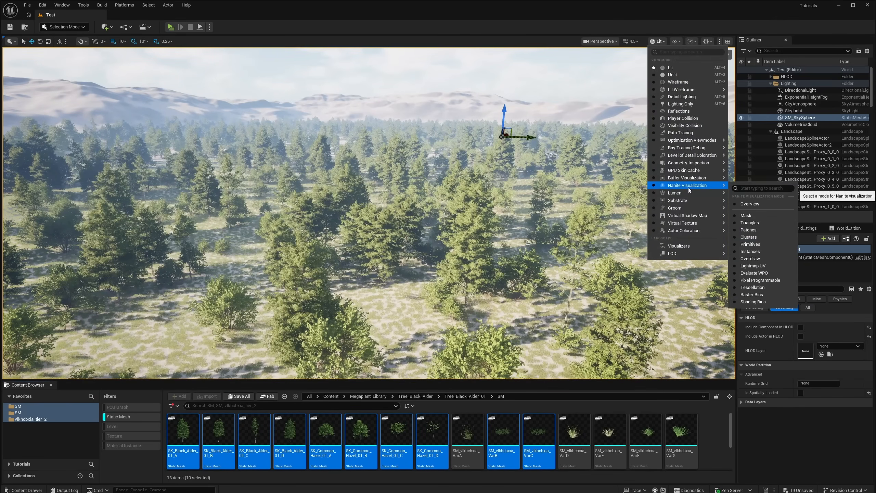
left_click(751, 258)
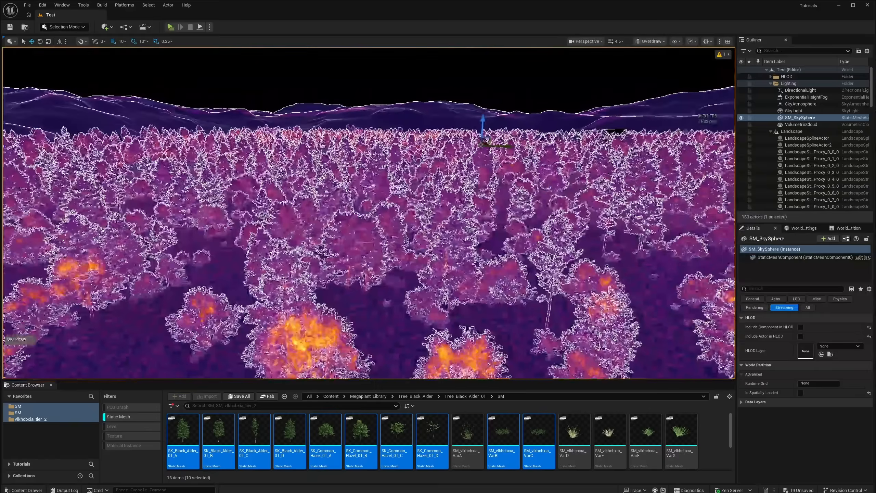
right_click_drag(414, 224, 428, 177)
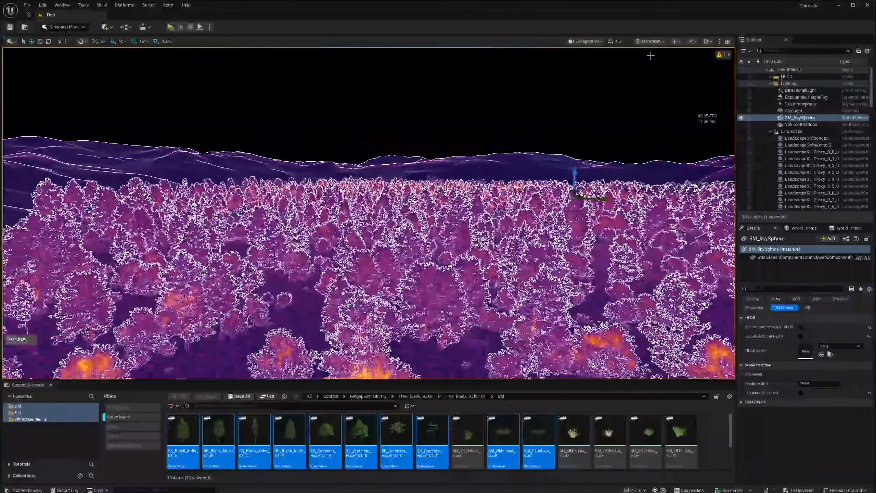
left_click(651, 41)
left_click(652, 43)
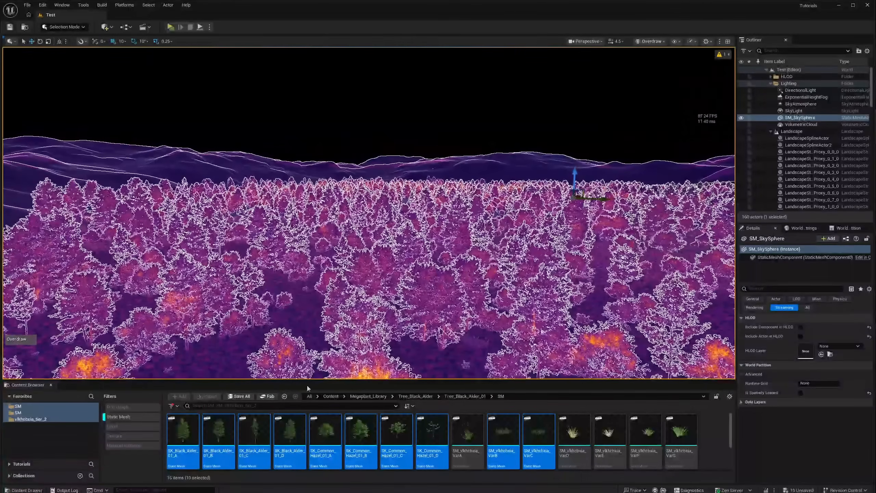
- Bulk-edit the selected tree and shrub meshes in the Property Matrix, setting Shape Preservation to Preserve Area, and save them
right_click(357, 427)
mouse_move(414, 296)
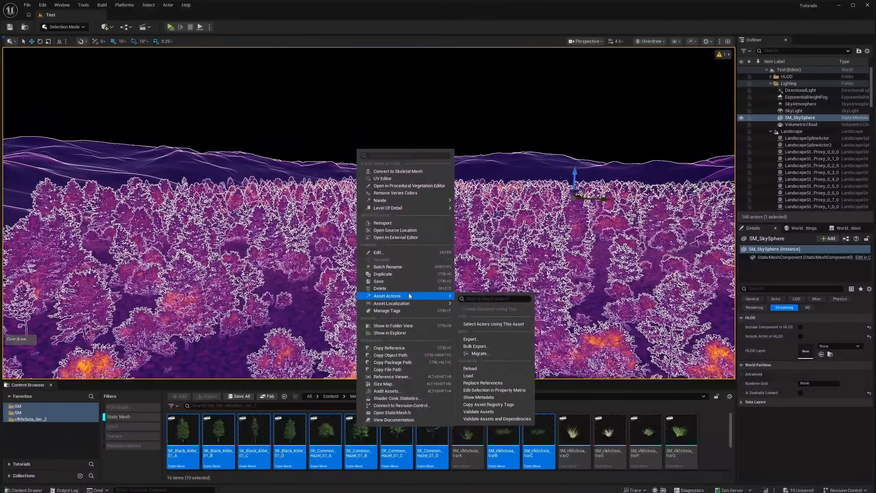
left_click(494, 390)
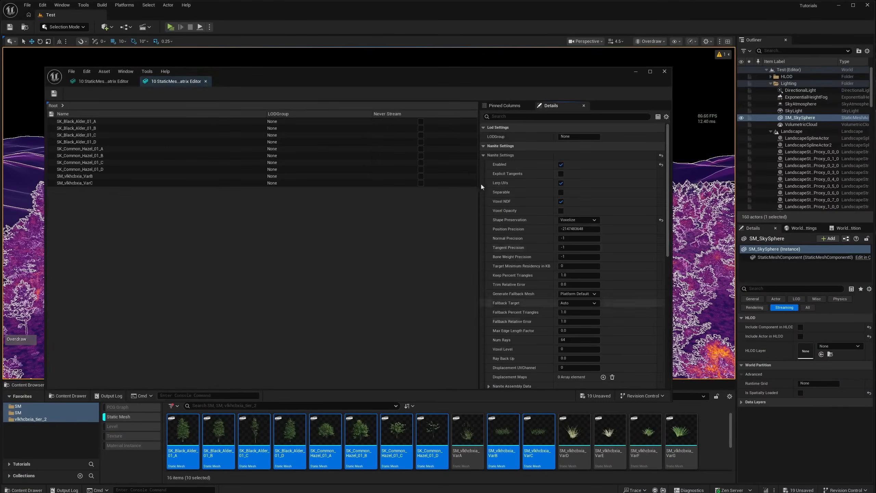
left_click(575, 220)
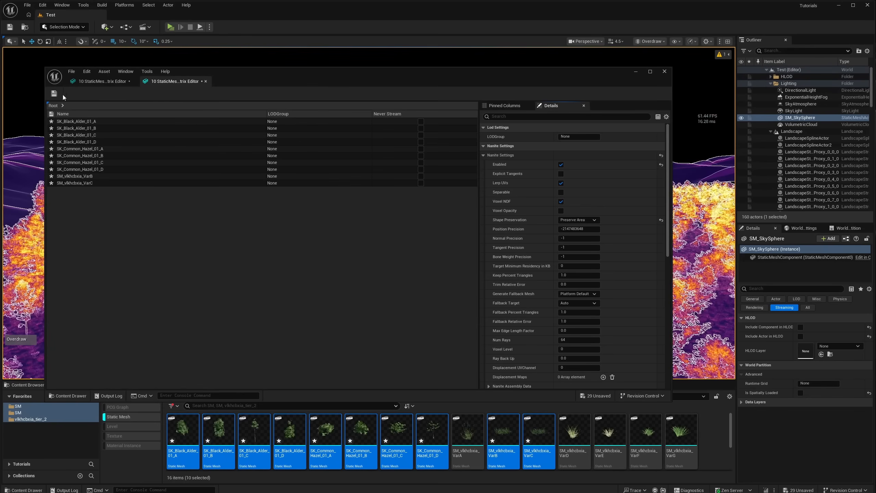
left_click(58, 94)
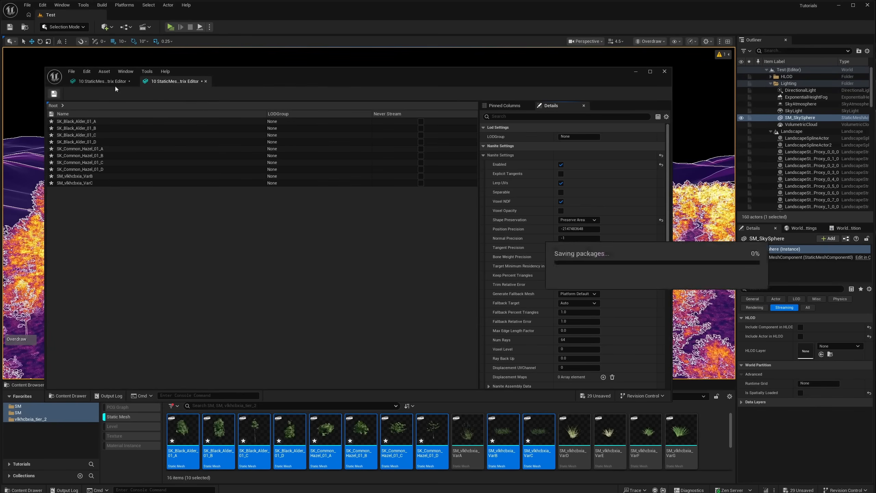
left_click(636, 71)
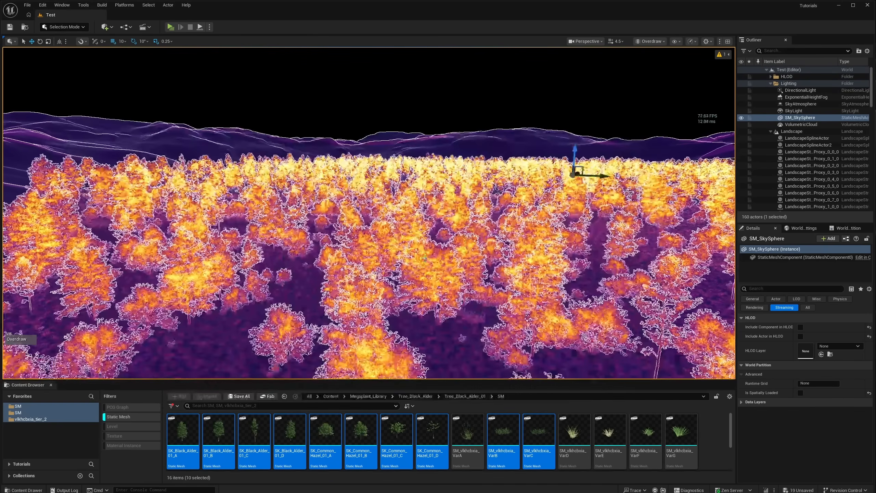
- Examine the forest's overdraw with Preserve Area, return the viewport to Lit and inspect how the distant trees look
right_click_drag(424, 258, 411, 286)
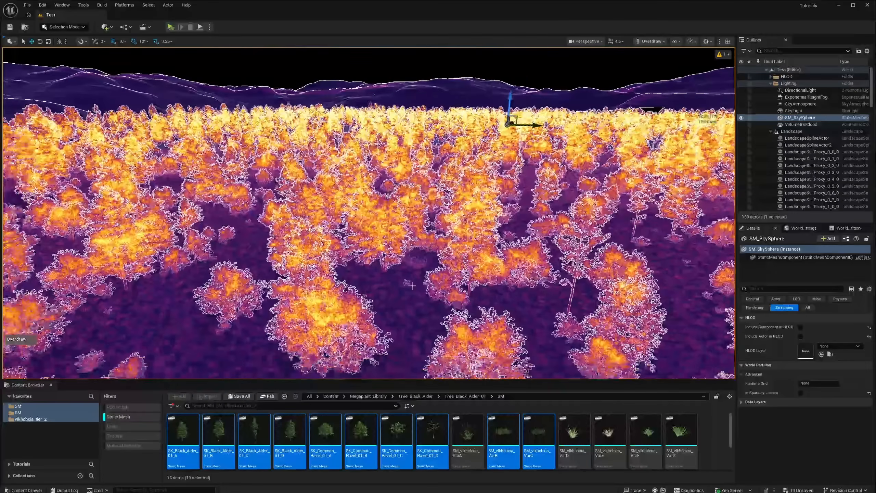
left_click(650, 41)
left_click(649, 68)
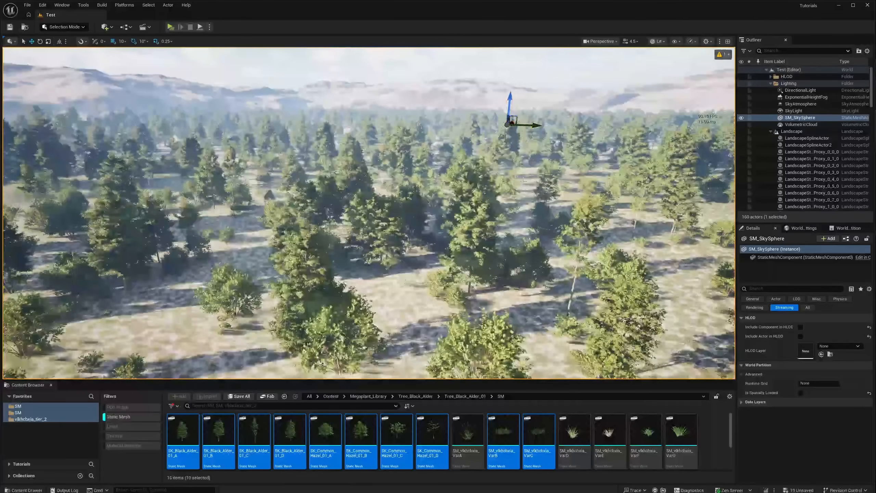
mouse_move(523, 179)
right_mouse_down()
mouse_move(502, 173)
mouse_move(532, 174)
right_mouse_up()
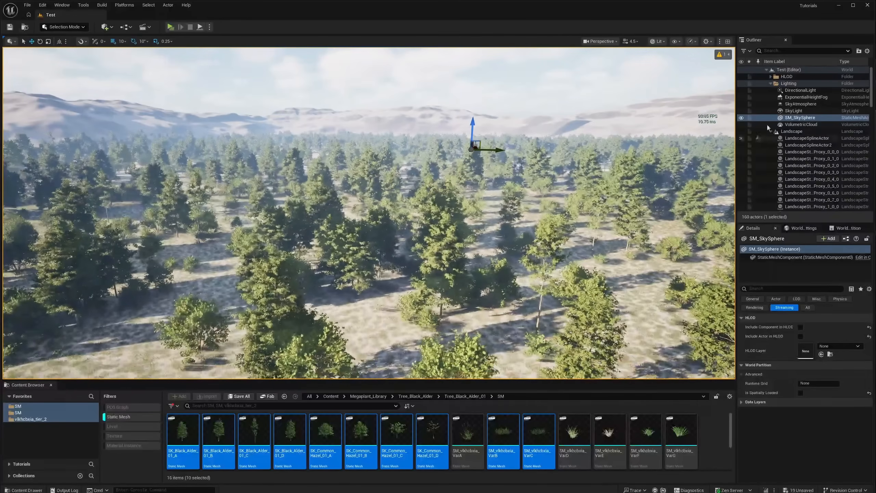
right_click_drag(701, 129, 707, 122)
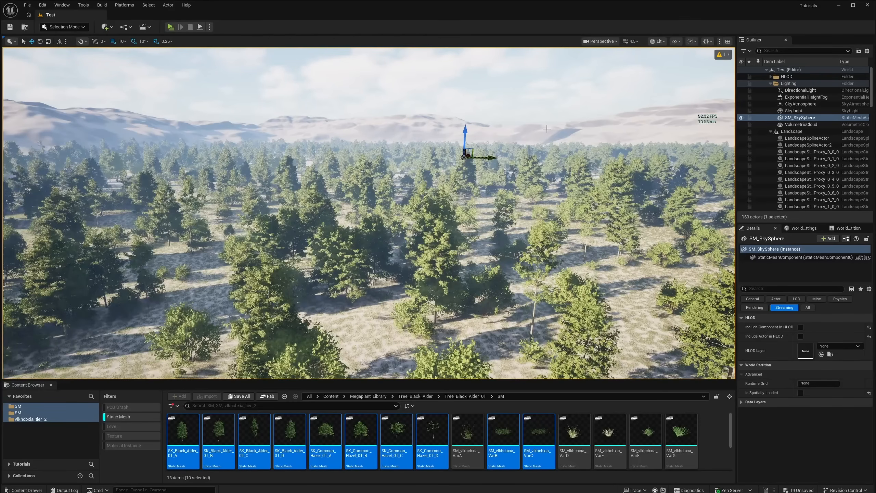
right_click_drag(547, 128, 527, 128)
- Open the selected Black Alder, Common Hazel and SM_vlkhcbxia meshes together in the Property Matrix again
right_click(187, 431)
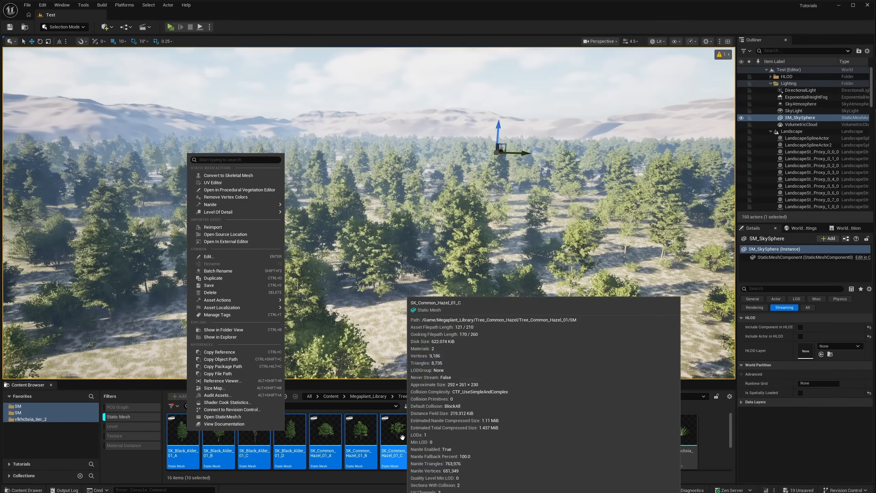
right_click(403, 421)
right_click(403, 421)
mouse_move(449, 291)
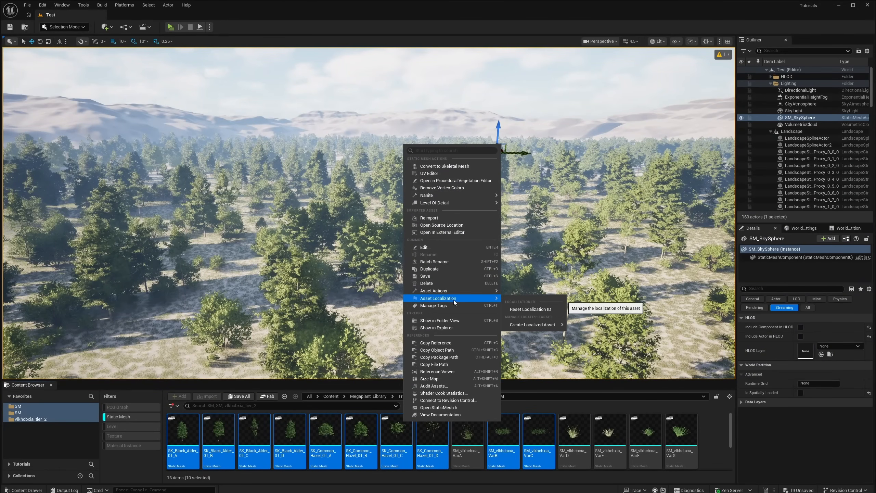
left_click(540, 385)
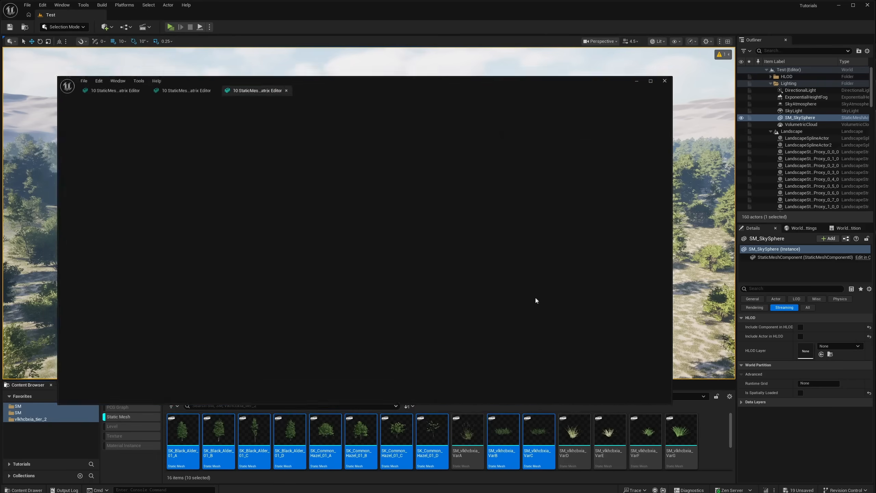
- Set Shape Preservation to Voxelize for all listed meshes, save them and close the Property Matrix window
left_click(578, 220)
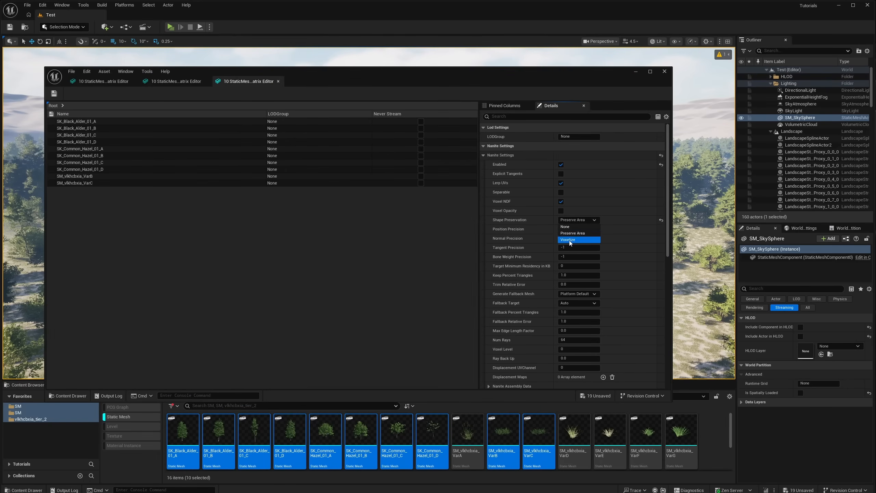
left_click(570, 241)
left_click(55, 95)
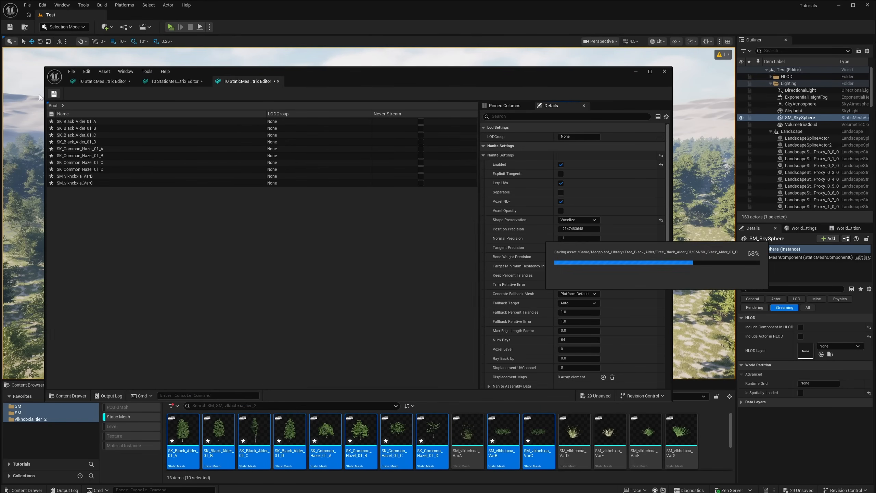
left_click(664, 72)
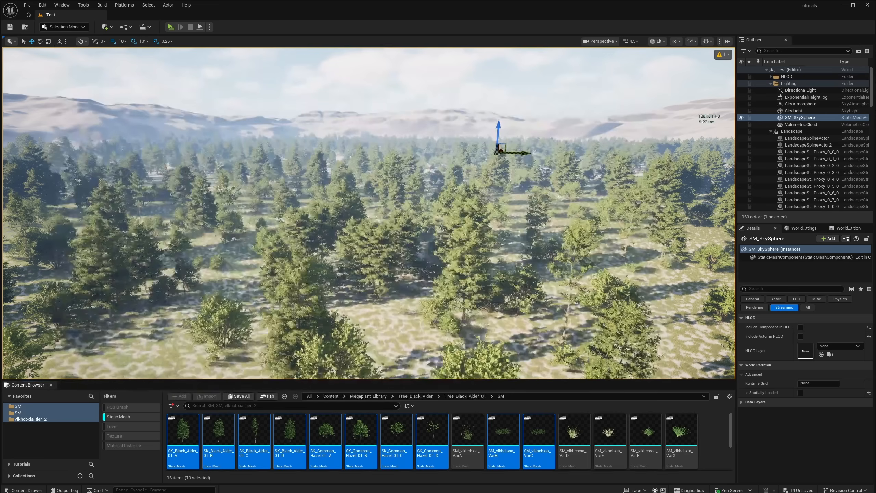
- Examine the voxelized forest from a distance, and fly in at a reduced camera speed to view a tree's leaves up close
right_click_drag(509, 199, 485, 206)
right_click_drag(406, 221, 417, 213)
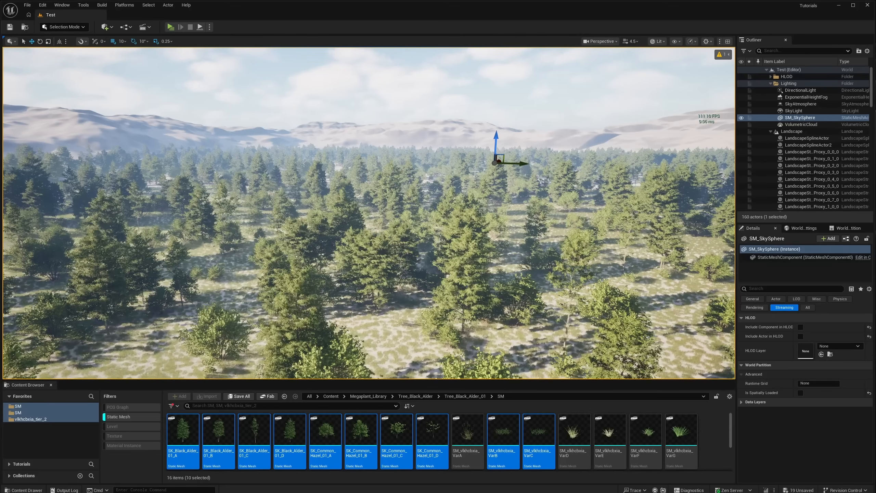
right_click_drag(505, 171, 493, 169)
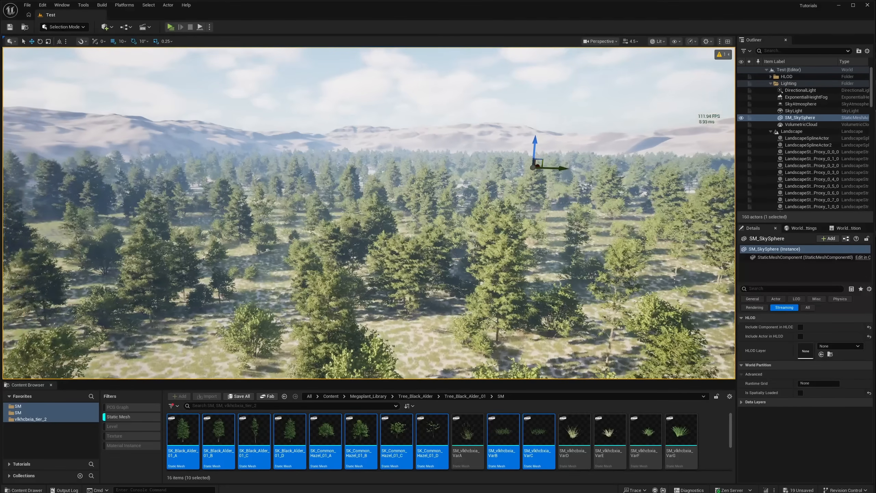
right_click_drag(492, 209, 494, 208)
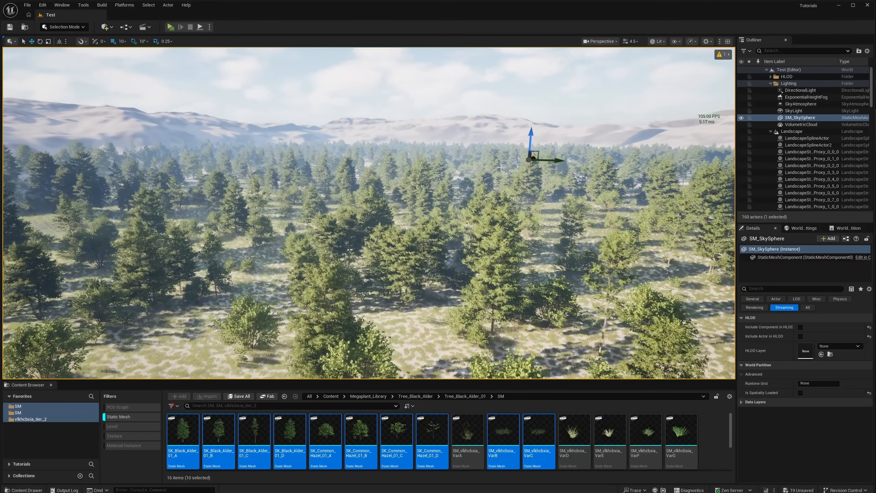
key("w")
right_click_drag(500, 167, 500, 128)
scroll(501, 167, "down", 2)
key("w")
scroll(501, 167, "down", 2)
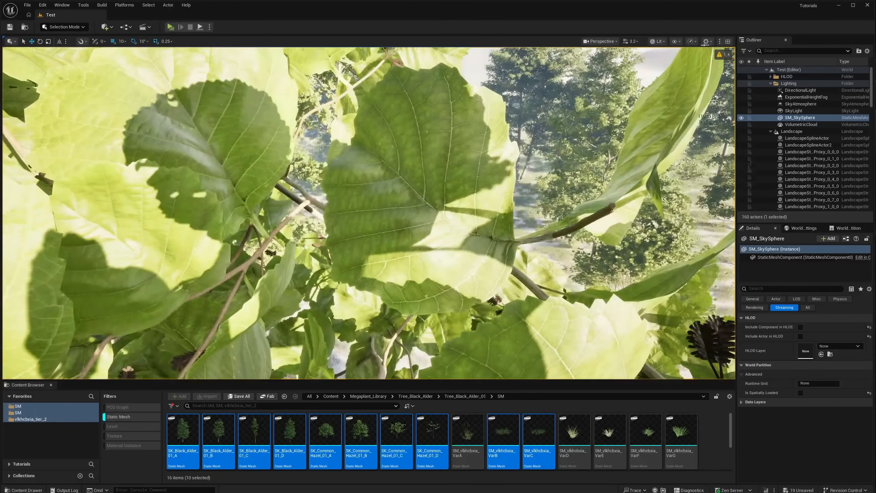
- Inspect the leaf geometry up close in Wireframe view mode, return to Lit and back away from the tree
left_click(657, 41)
left_click(679, 85)
right_click_drag(679, 82, 599, 88)
key("w")
key("w")
left_click(649, 41)
left_click(656, 68)
key("s")
key("w")
key("w")
key("s")
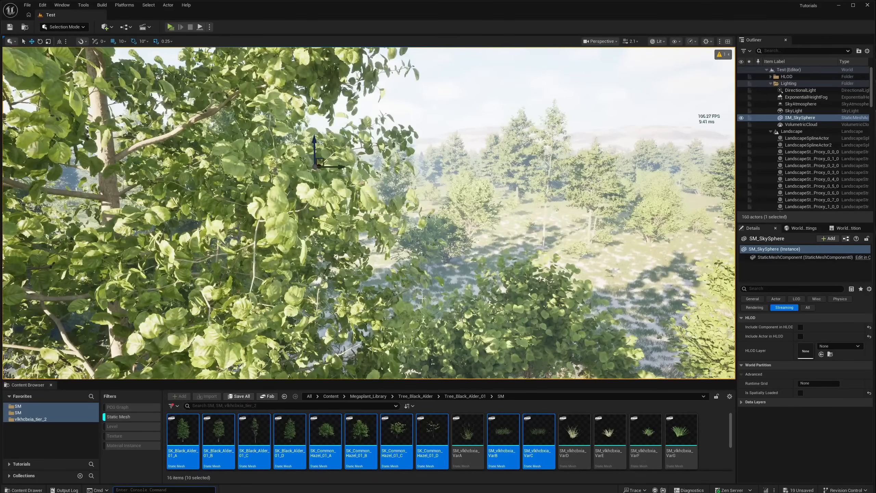
- Run the console command r.Nanite.ViewMeshLODBias.Offset 4 to exaggerate the Nanite level-of-detail bias
type("r.")
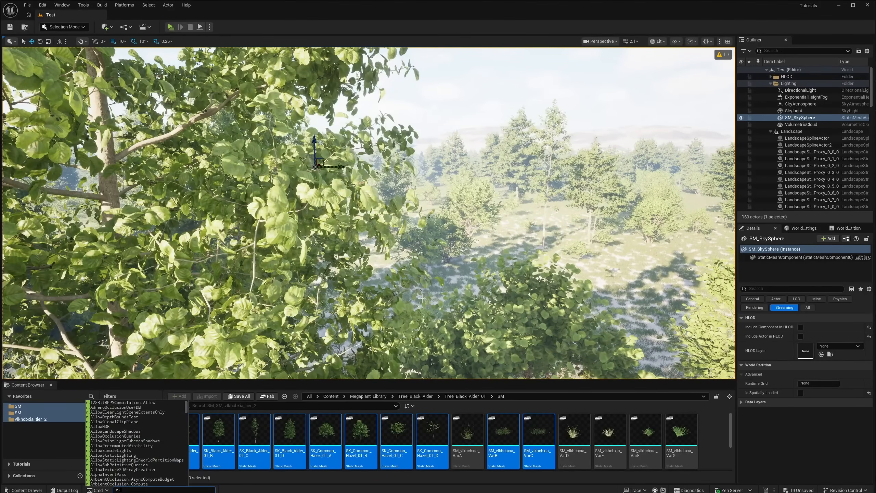
type("Nanite.")
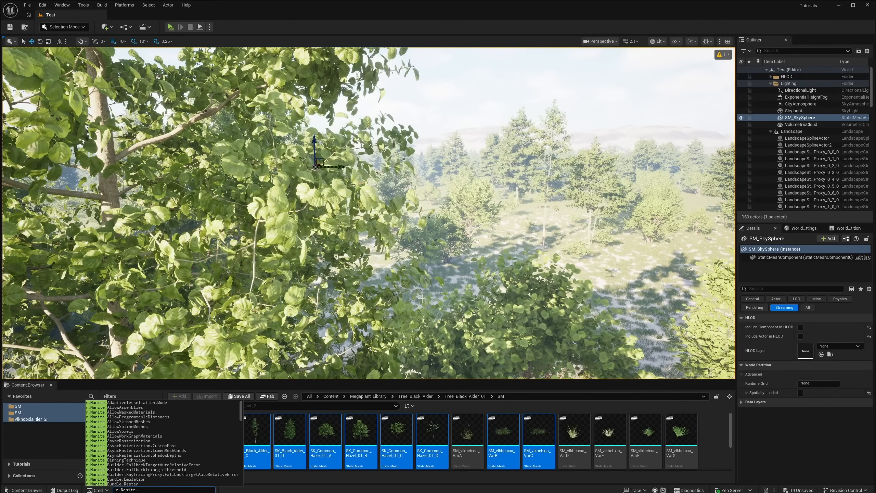
type("Vie")
key("Down")
key("Down")
key("Down")
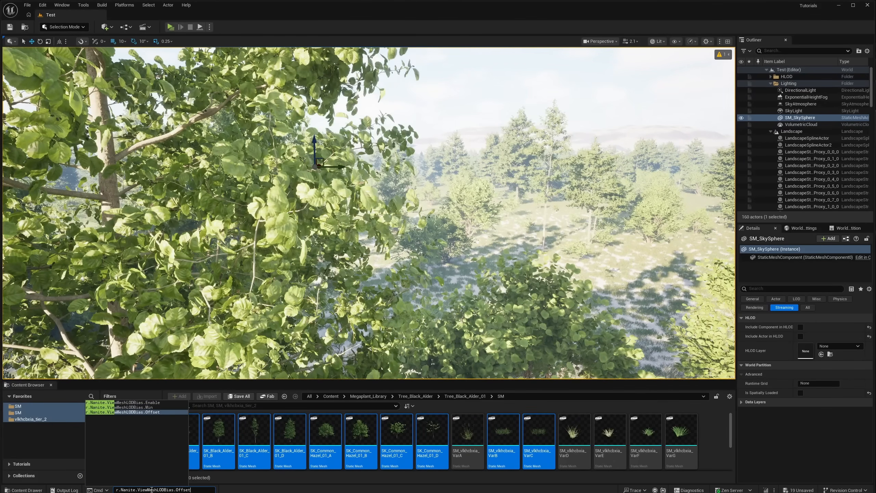
type("4")
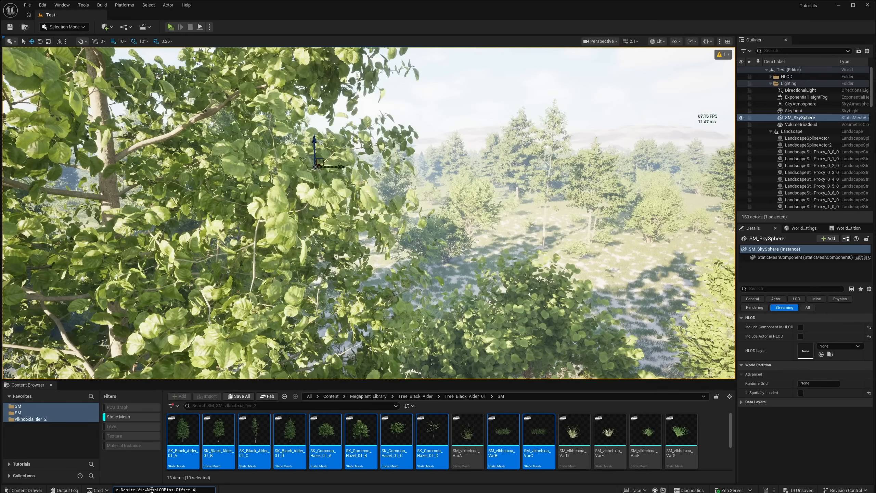
key("Return")
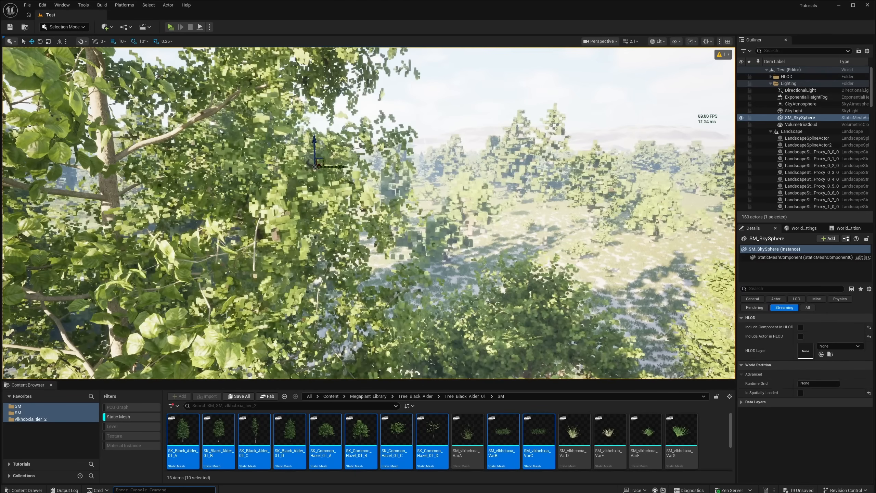
- Look around the trees with the LOD bias applied and display them in the Nanite Overdraw visualization
right_click_drag(475, 266, 468, 267)
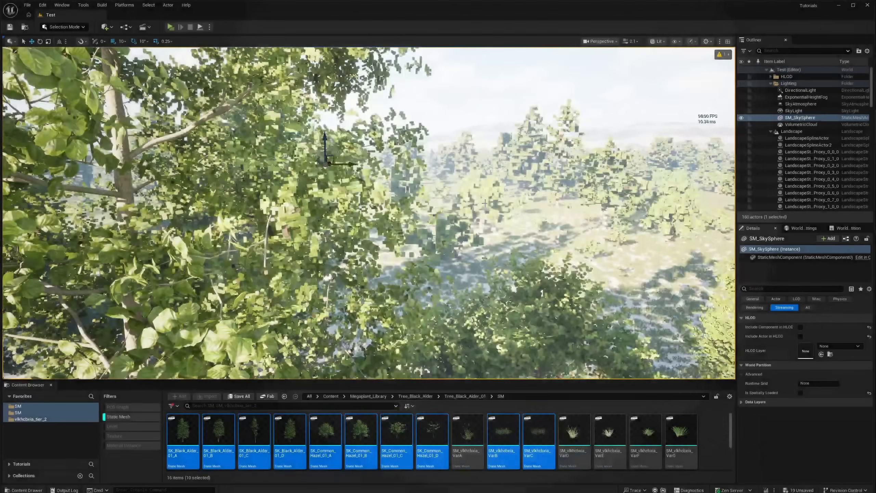
right_click_drag(488, 193, 532, 185)
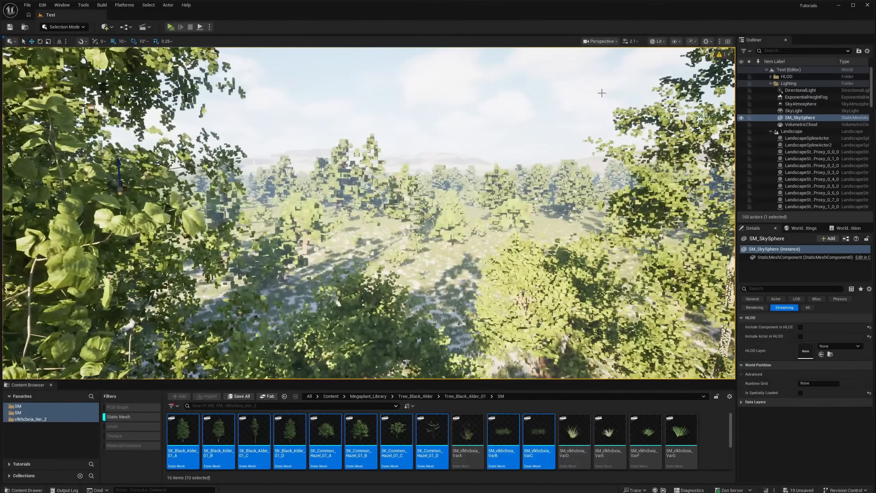
left_click(657, 41)
mouse_move(678, 167)
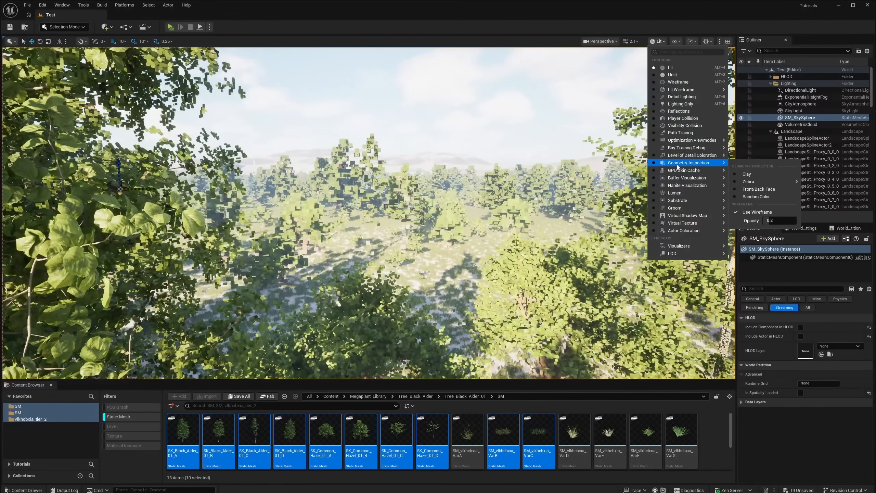
left_click(658, 42)
left_click(658, 42)
mouse_move(707, 185)
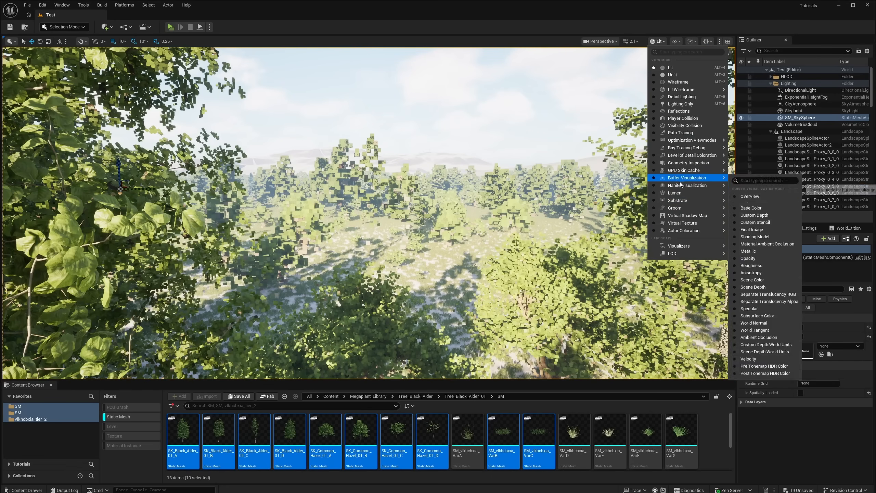
left_click(752, 259)
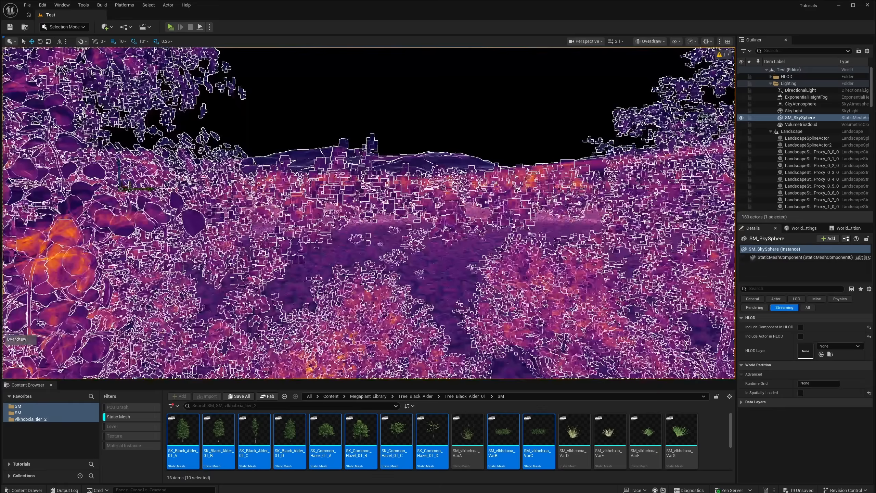
- Run the console command r.Nanite.ViewMeshLODBias.Offset 0 to reset the Nanite LOD bias, and return the viewport to Lit view mode
right_click_drag(402, 148, 373, 141)
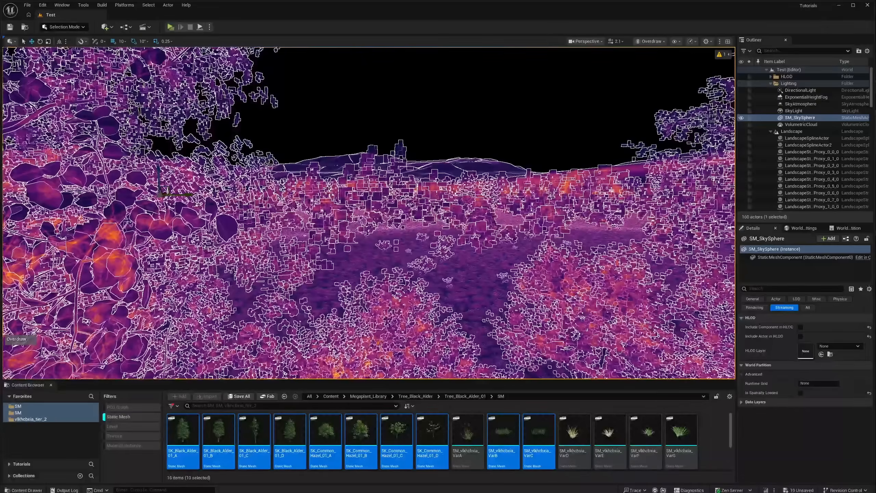
right_click_drag(369, 213, 262, 242)
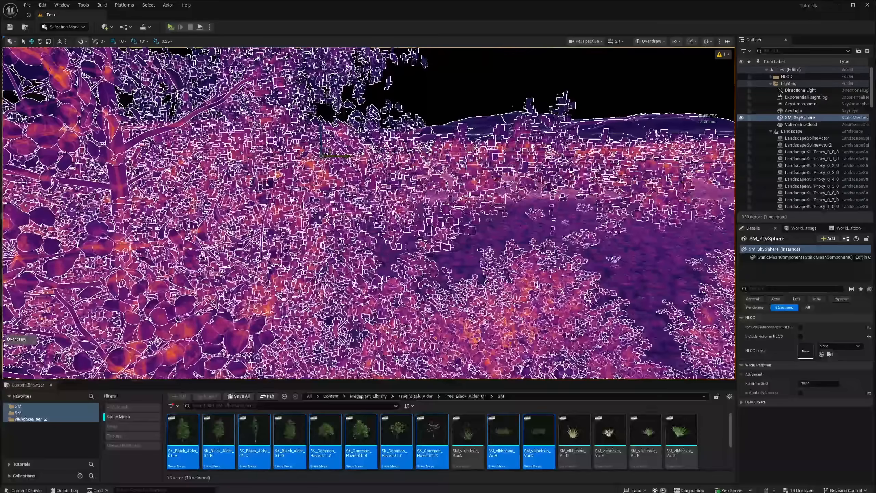
right_click_drag(191, 325, 242, 300)
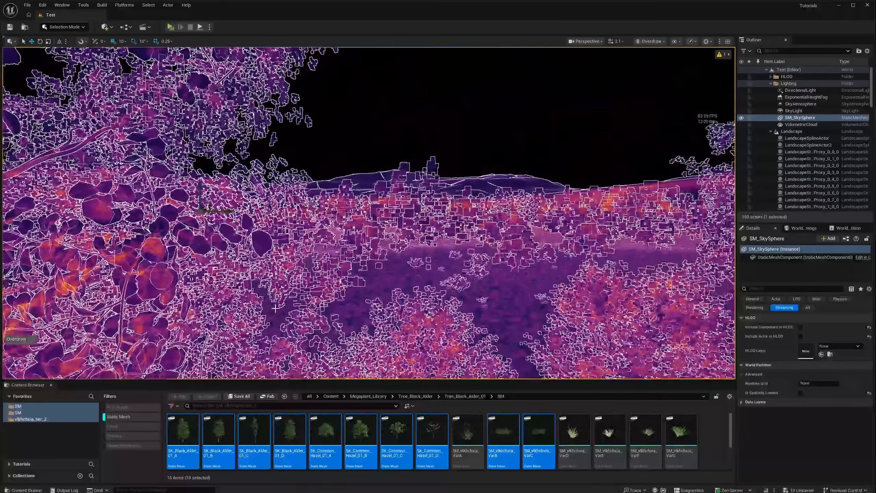
key("grave")
type("r.Nanite.ViewMeshLODBias.Offset")
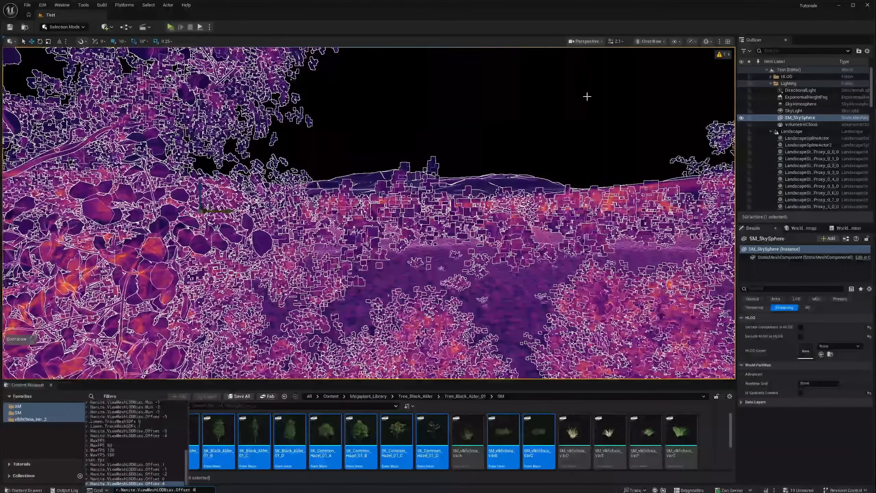
type(" 0")
key("Return")
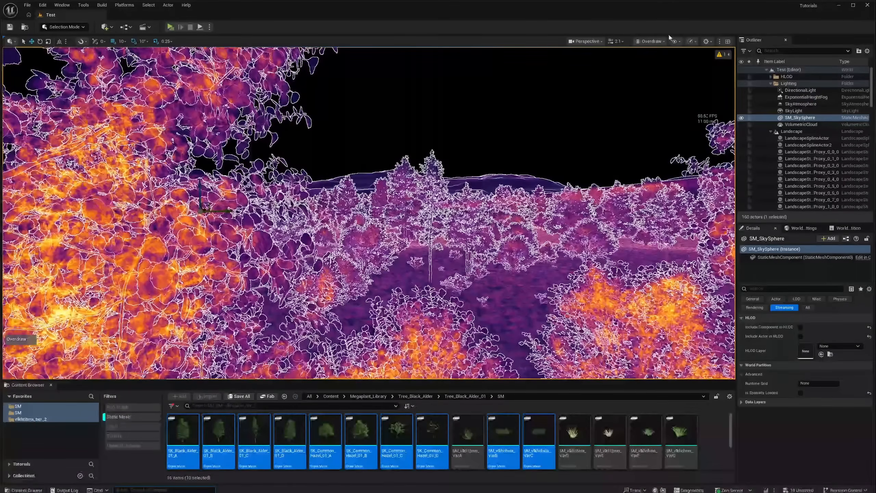
left_click(651, 41)
left_click(689, 141)
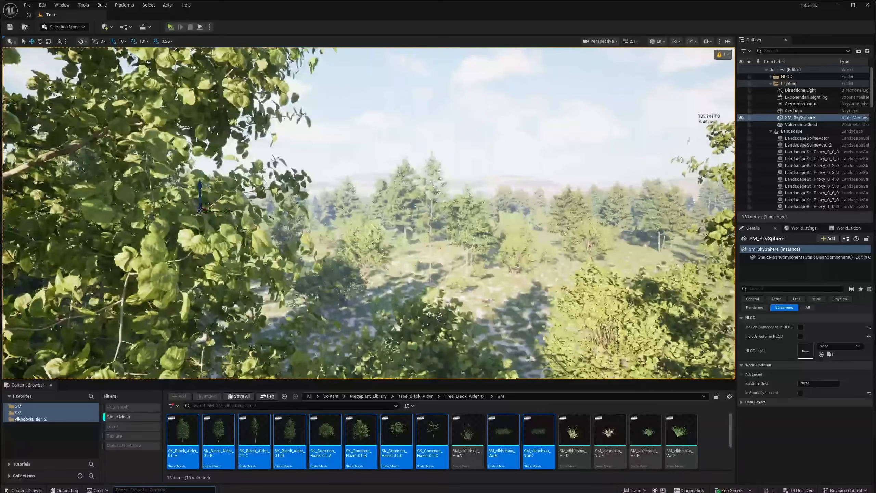
- Fly over the forest and slow the camera speed to 1.9 to examine how the trees look near and far with the bias reset
key("w")
right_click_drag(599, 161, 583, 192)
key("a")
key("w")
mouse_move(368, 213)
right_mouse_down()
mouse_move(383, 215)
mouse_move(370, 216)
right_mouse_up()
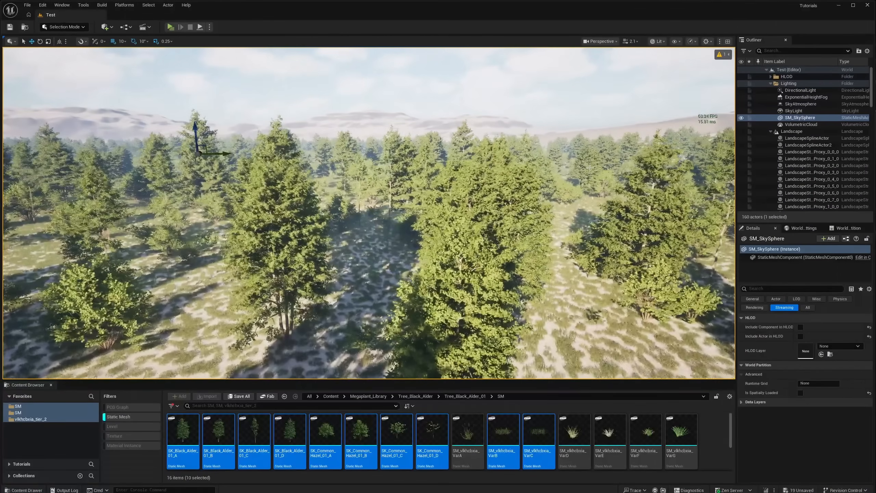
mouse_move(371, 215)
right_mouse_down()
mouse_move(345, 217)
mouse_move(384, 217)
right_mouse_up()
scroll(360, 215, "down", 1)
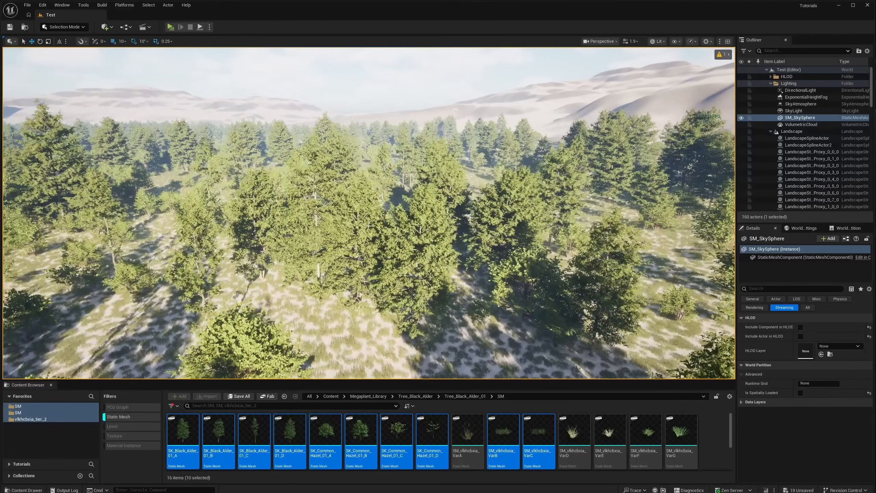
right_click_drag(384, 217, 383, 217)
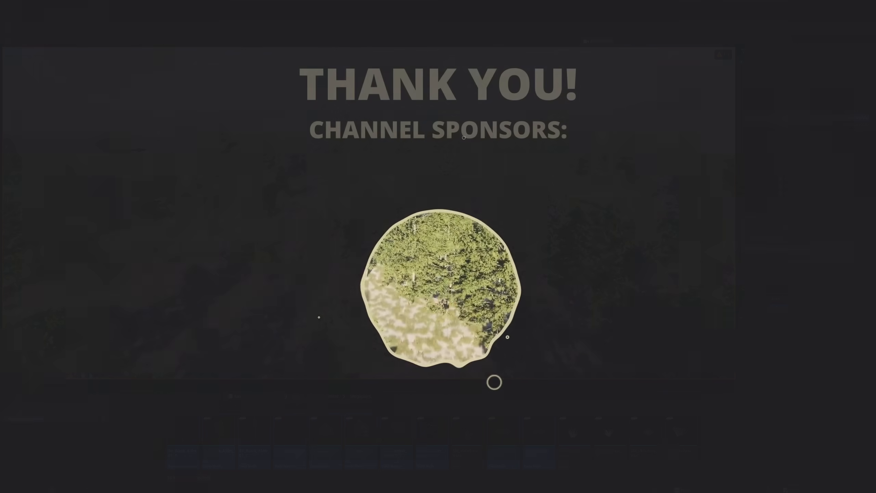